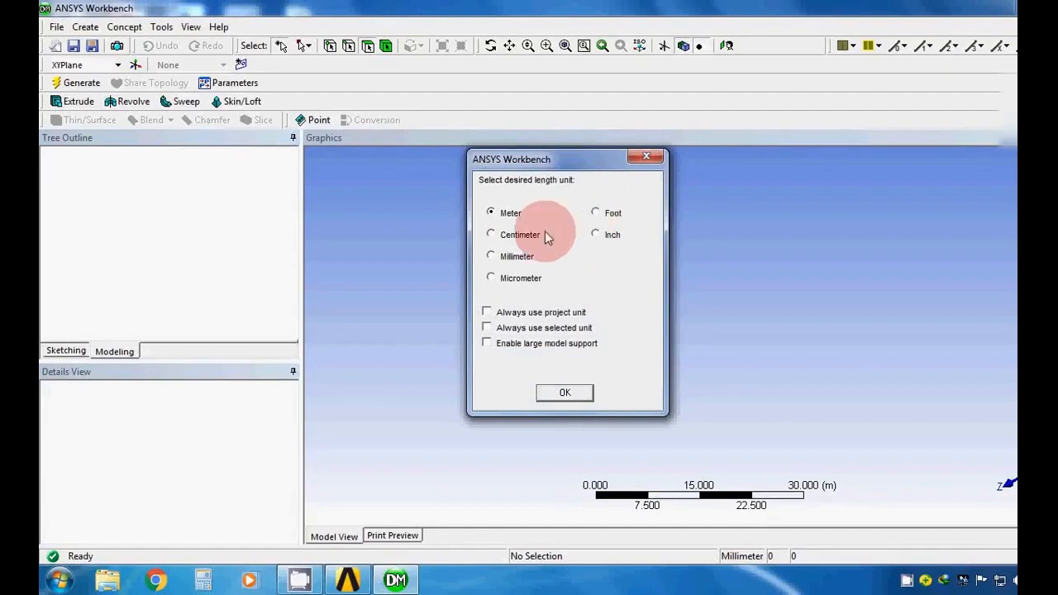
# Set the desired length unit for the new geometry to Millimeter.
pyautogui.click(493, 257)
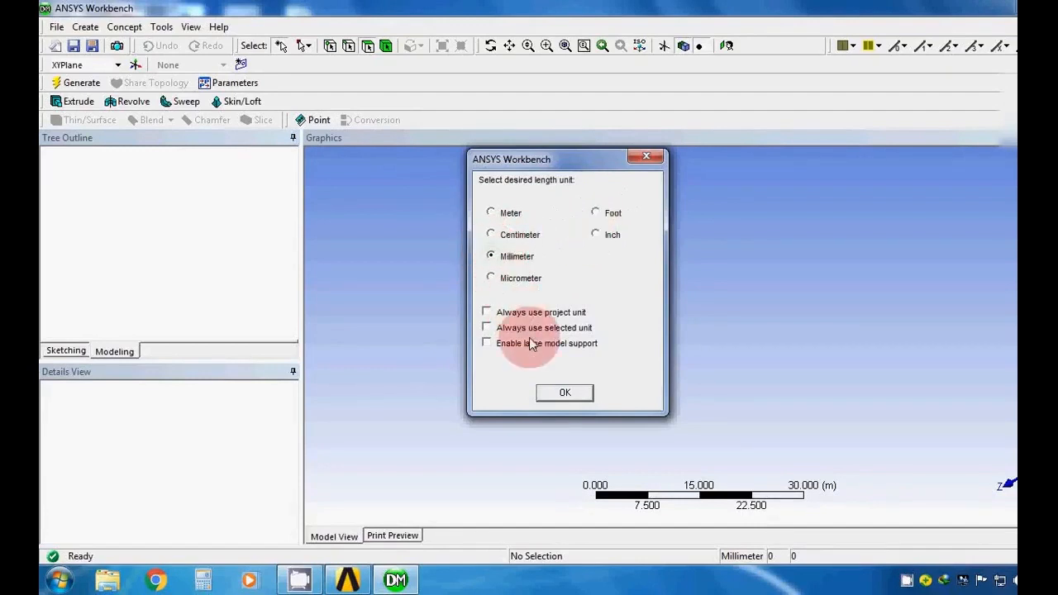
pyautogui.click(562, 395)
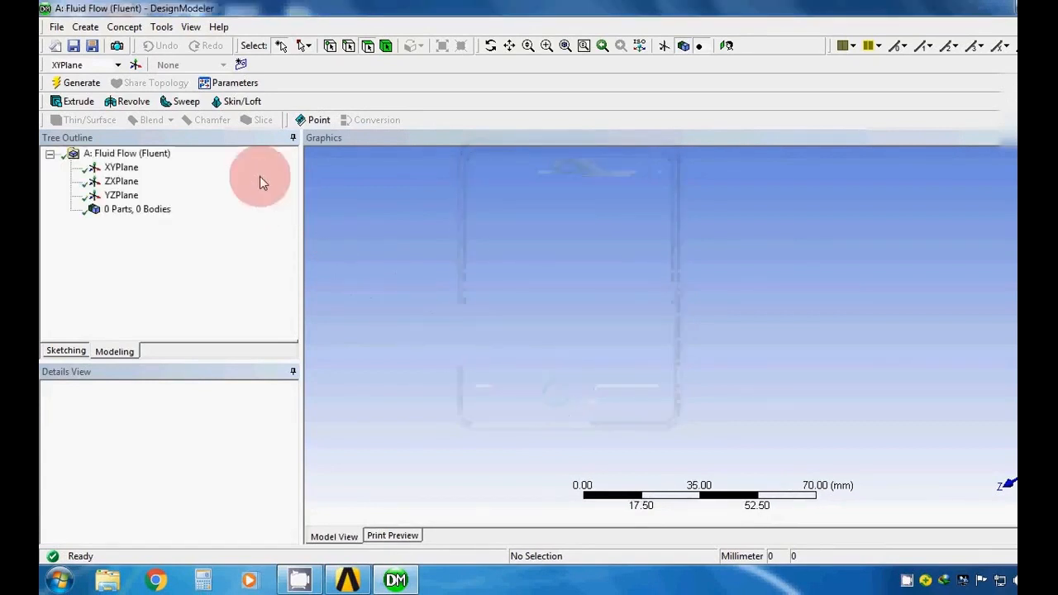
# Import the external geometry file Part1 and generate the Import1 feature to build the model.
pyautogui.click(56, 28)
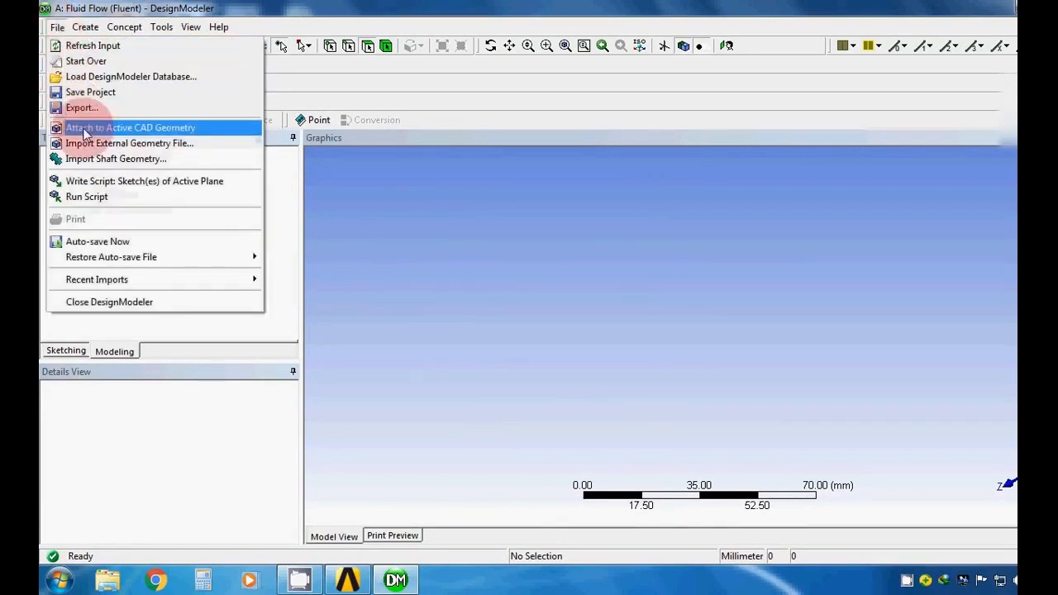
pyautogui.click(136, 147)
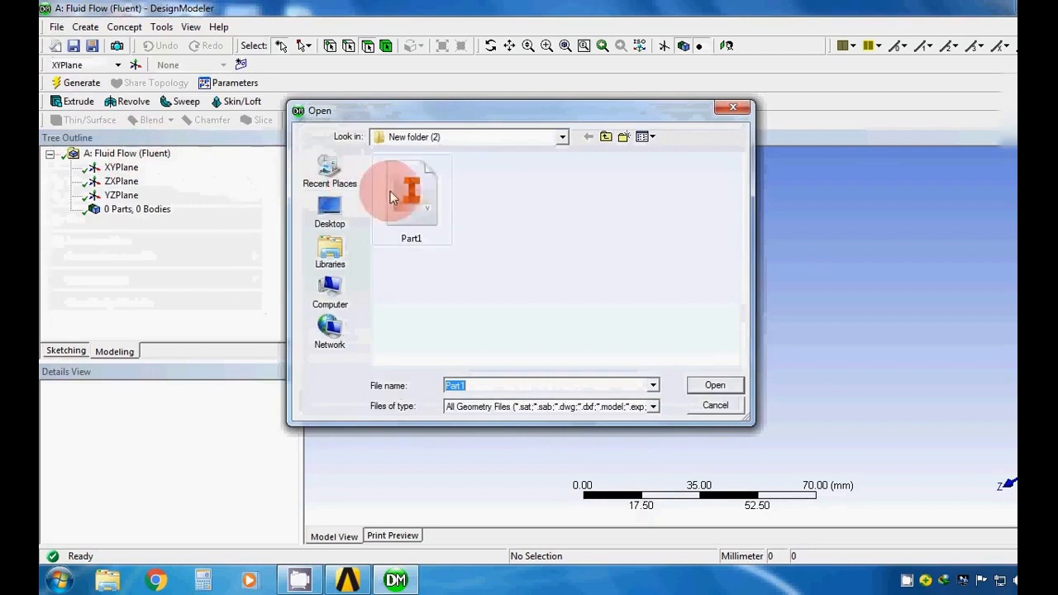
pyautogui.click(424, 195)
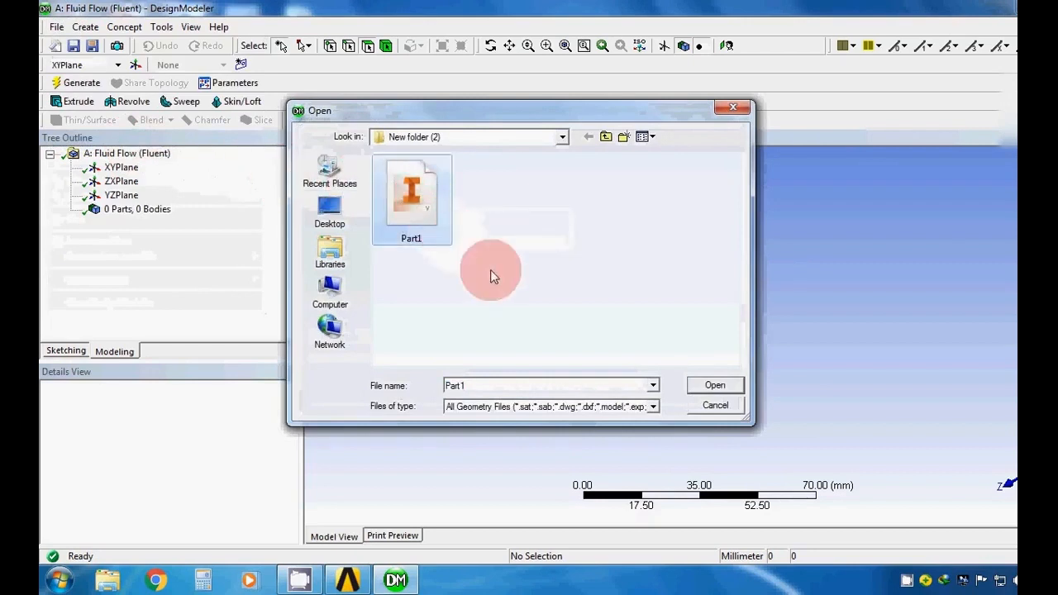
pyautogui.click(724, 393)
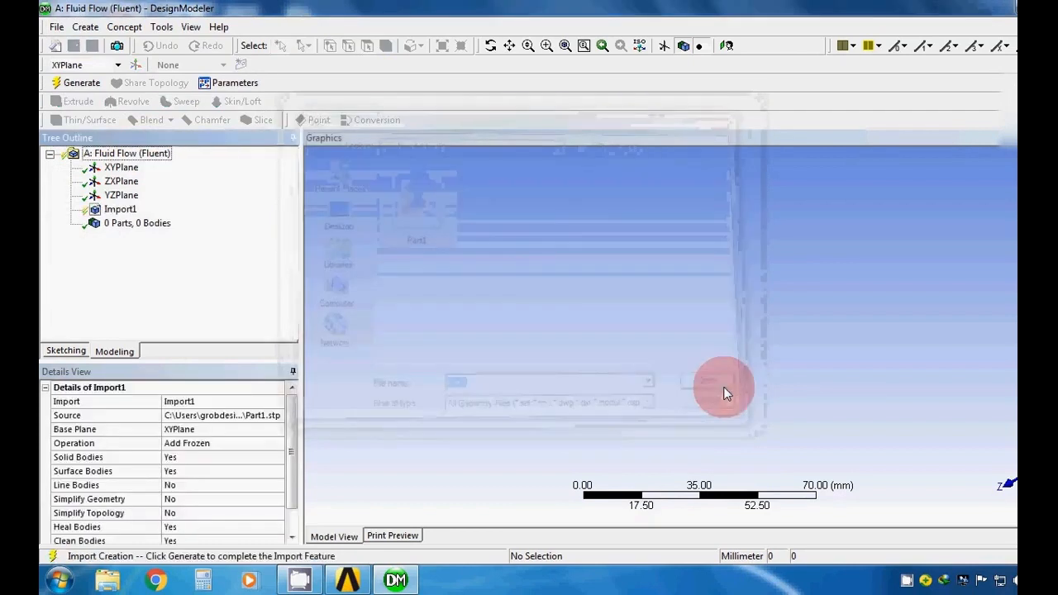
pyautogui.click(122, 212)
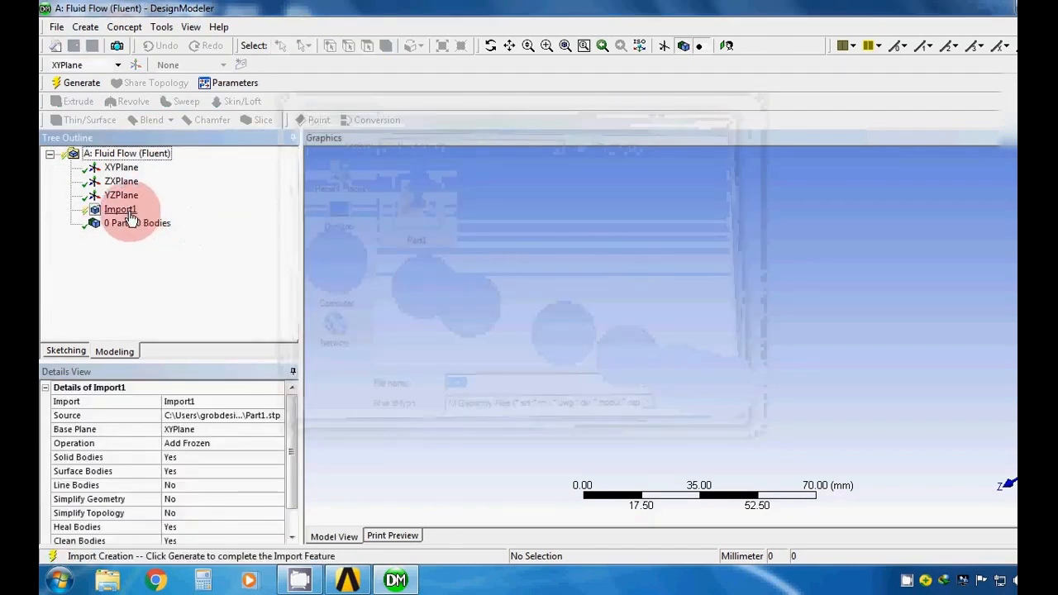
pyautogui.click(83, 87)
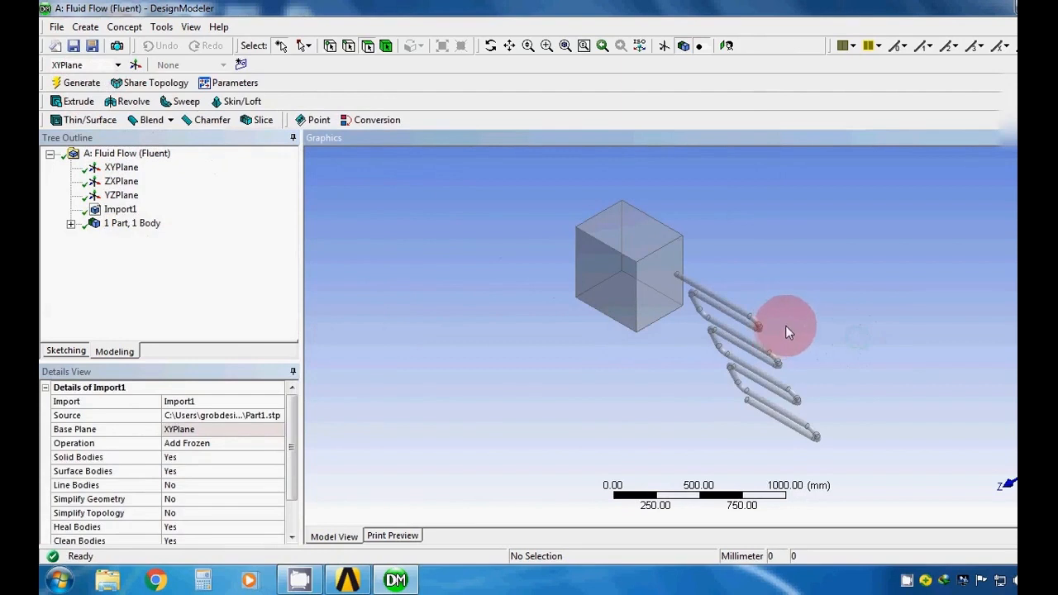
# Examine the imported box and serpentine pipe from several sides and view the details of the Part1 body.
pyautogui.moveTo(790, 323); pyautogui.dragTo(637, 247, button='middle')
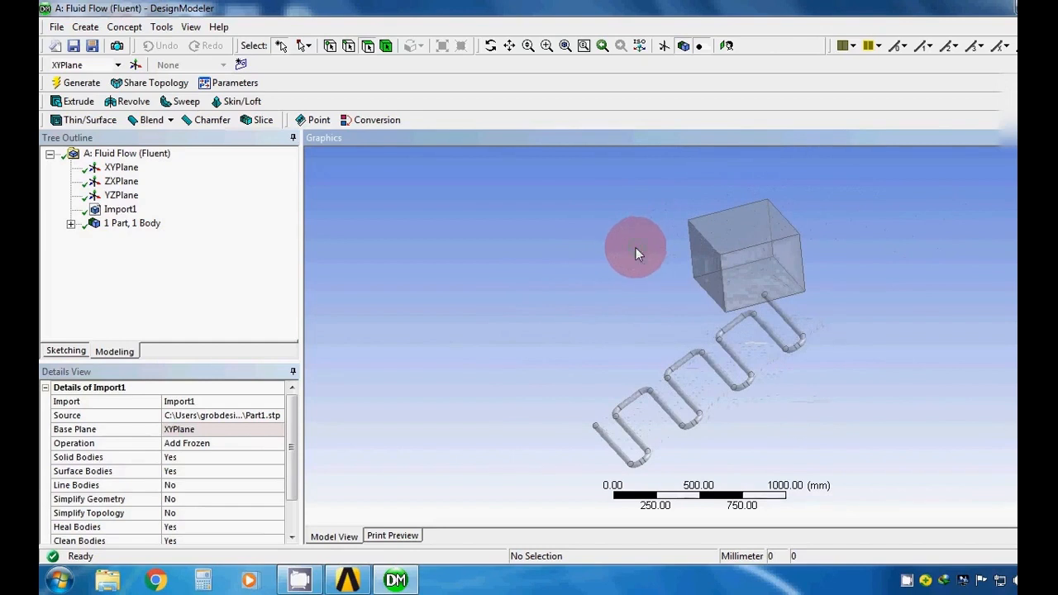
pyautogui.click(957, 444)
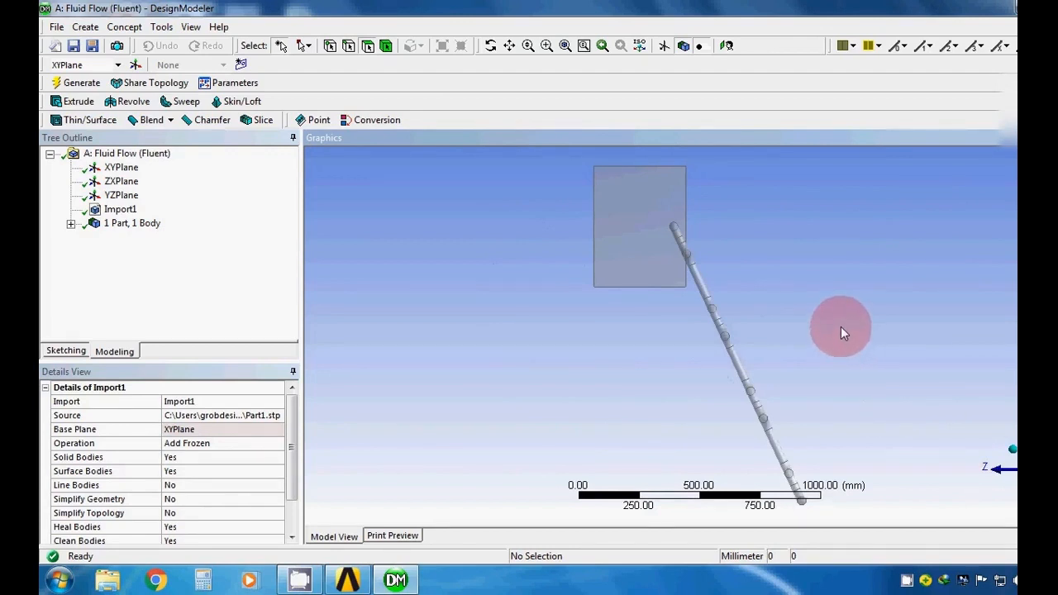
pyautogui.click(998, 471)
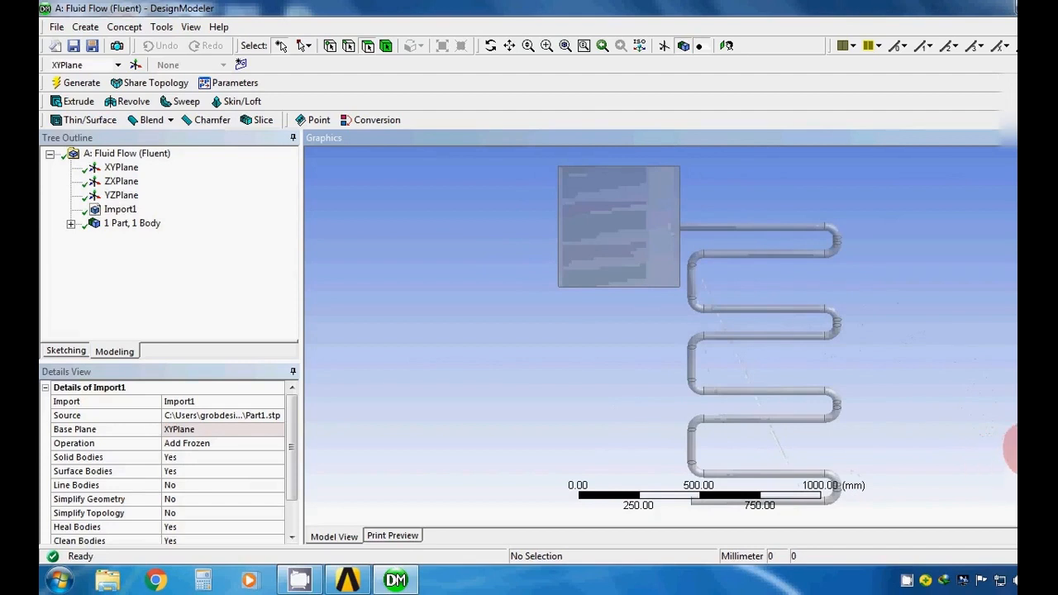
pyautogui.click(1032, 449)
pyautogui.moveTo(940, 378); pyautogui.dragTo(553, 364)
pyautogui.scroll(2, 580, 378)
pyautogui.scroll(-3, 580, 378)
pyautogui.click(71, 224)
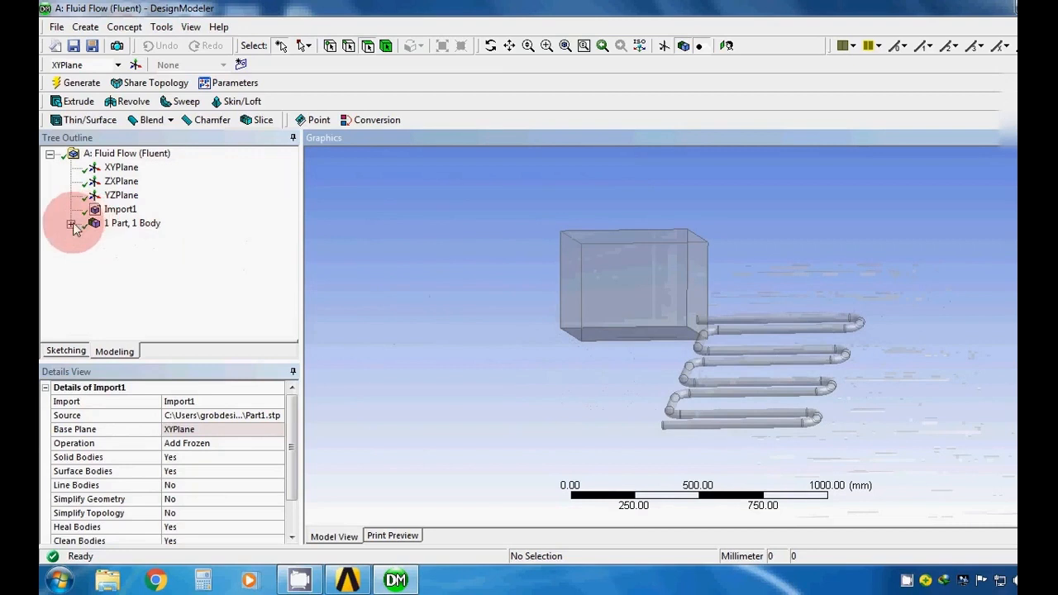
pyautogui.click(117, 239)
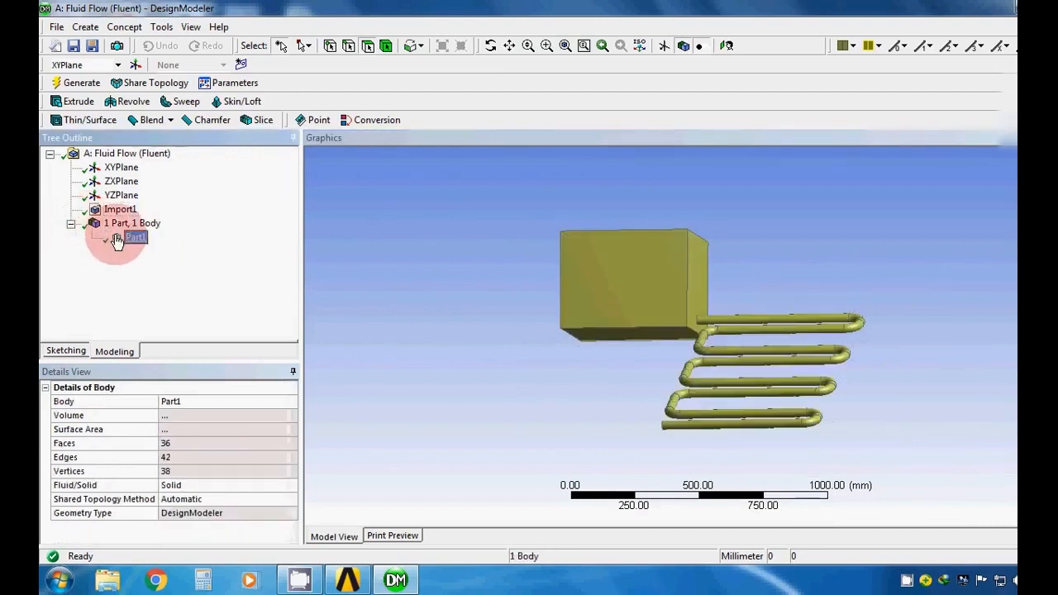
pyautogui.moveTo(537, 362); pyautogui.dragTo(536, 366)
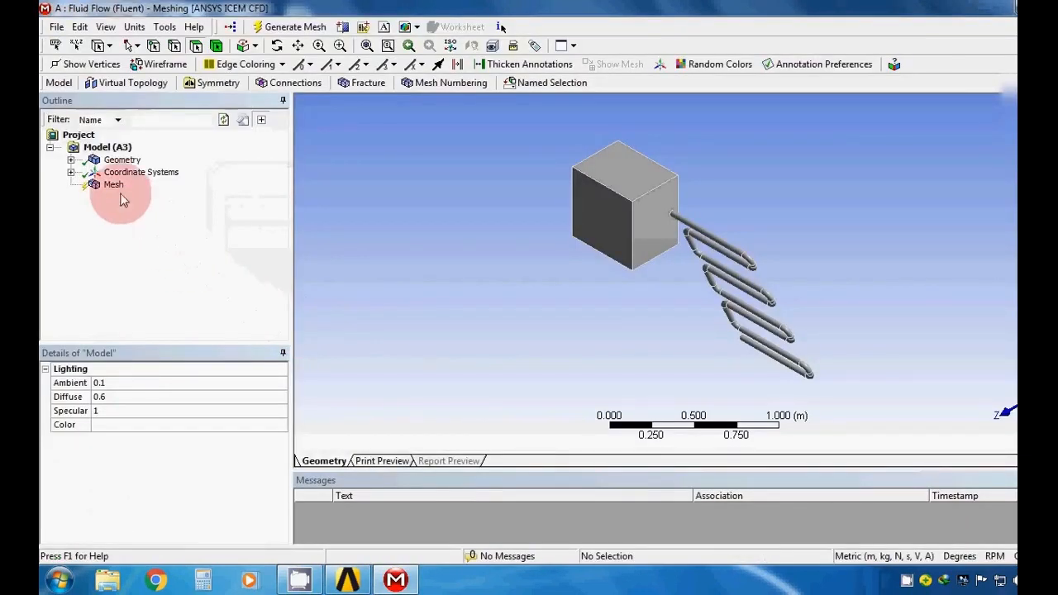
# Generate a mesh of the box and serpentine pipe with the default CFD settings for Fluent.
pyautogui.click(97, 186)
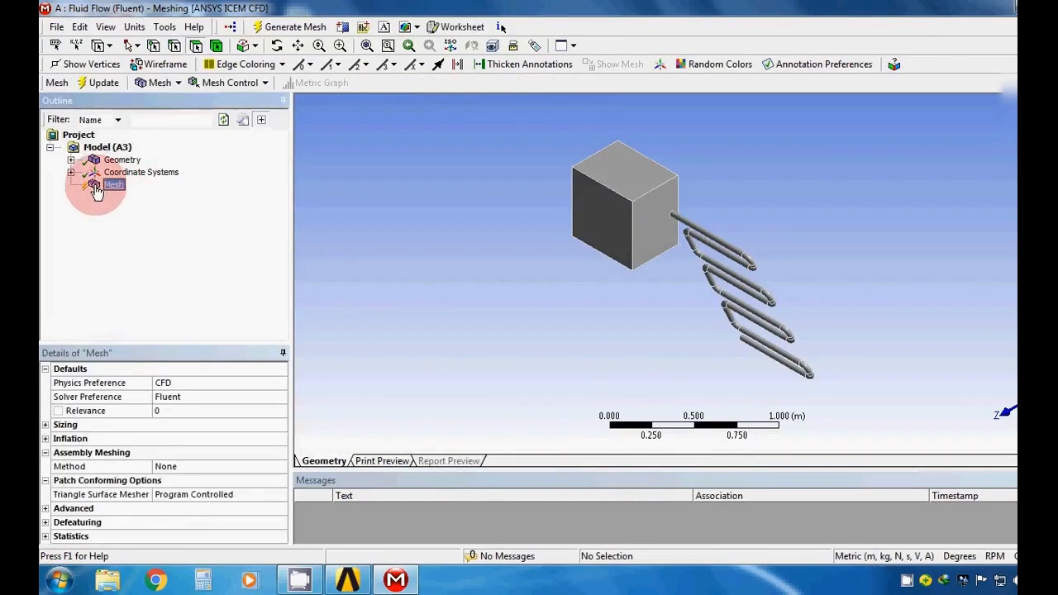
pyautogui.click(296, 28)
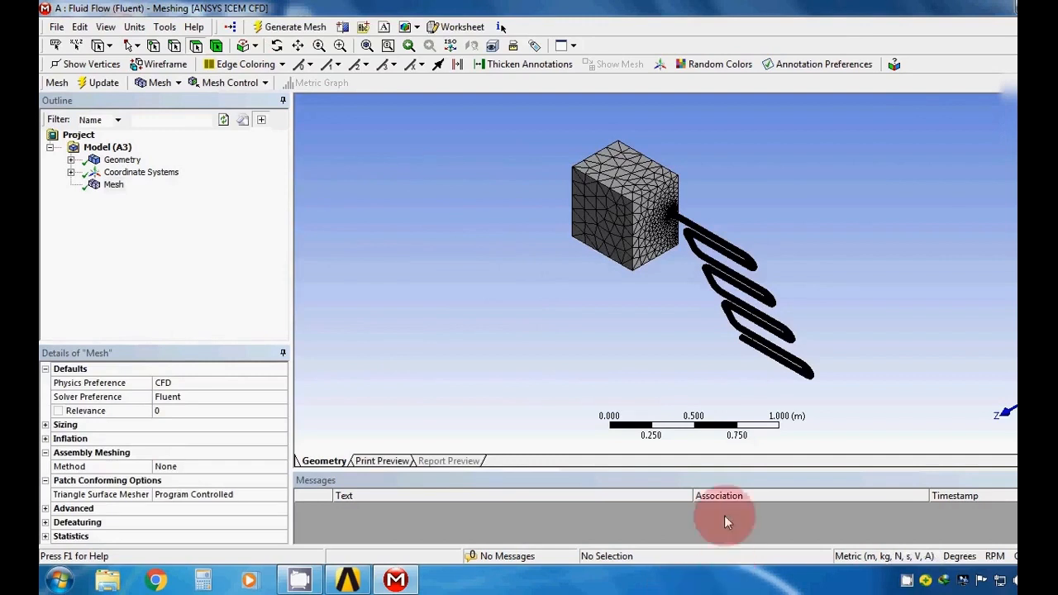
pyautogui.moveTo(686, 293); pyautogui.dragTo(760, 194, button='middle')
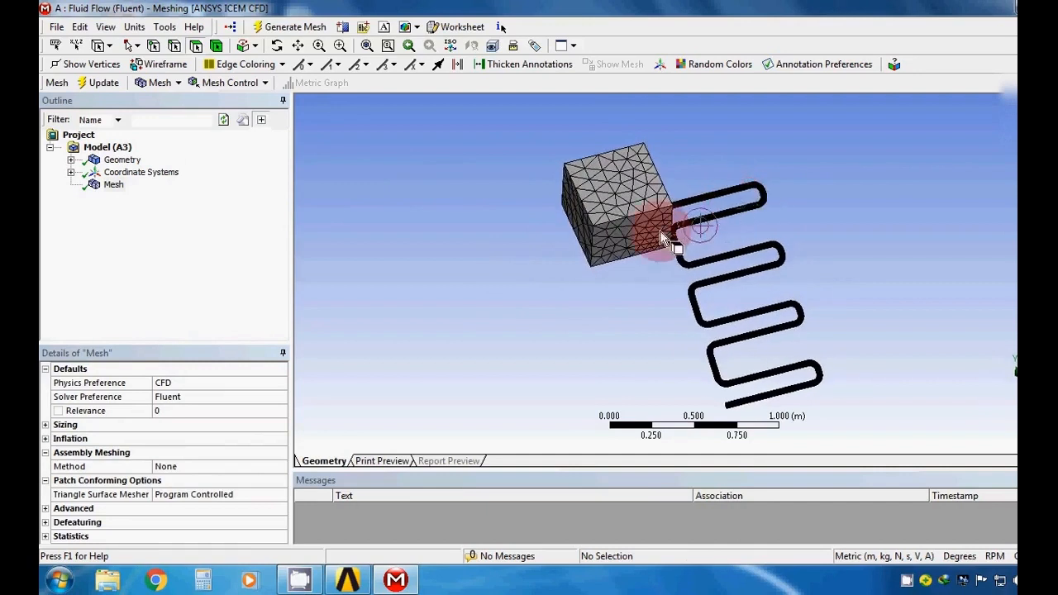
# Set the Relevance Center in the mesh sizing settings to Fine.
pyautogui.click(46, 426)
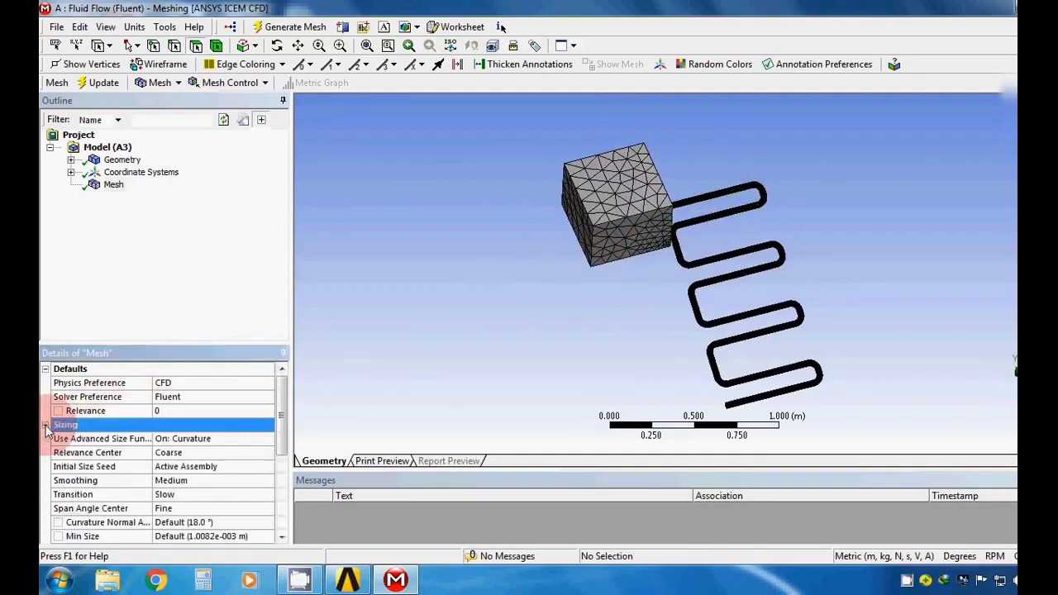
pyautogui.click(199, 453)
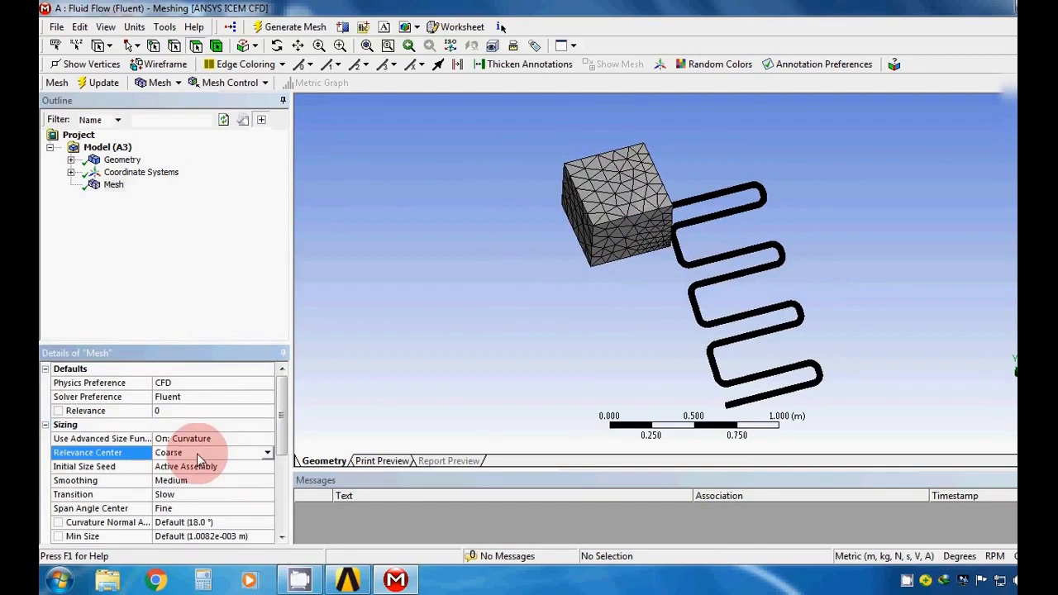
pyautogui.click(268, 453)
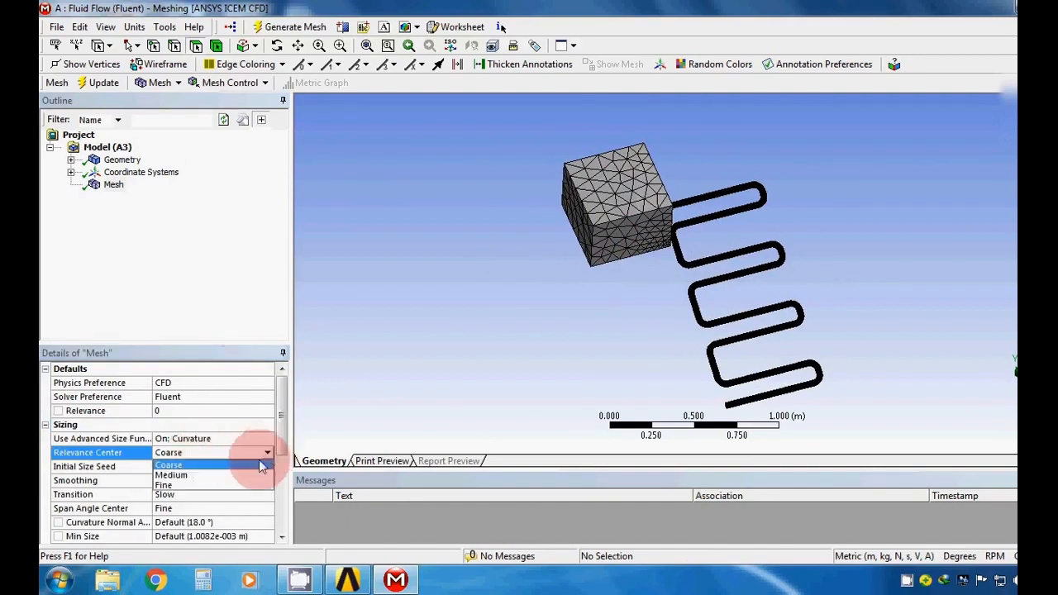
pyautogui.click(239, 484)
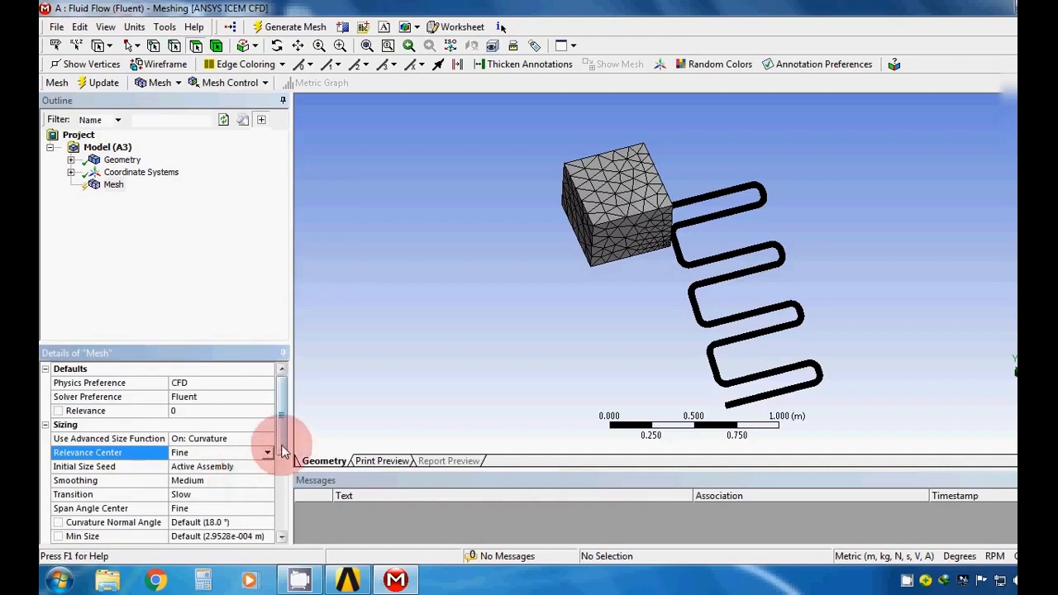
# Check the node and element statistics of the mesh and regenerate it with the fine sizing.
pyautogui.moveTo(282, 451); pyautogui.dragTo(281, 525)
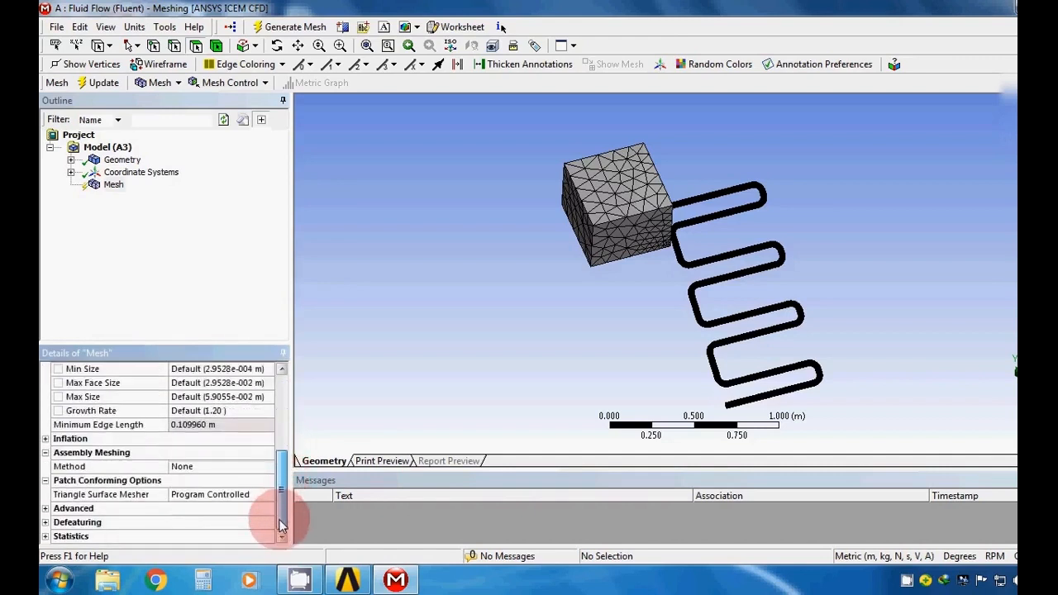
pyautogui.click(71, 537)
pyautogui.click(283, 527)
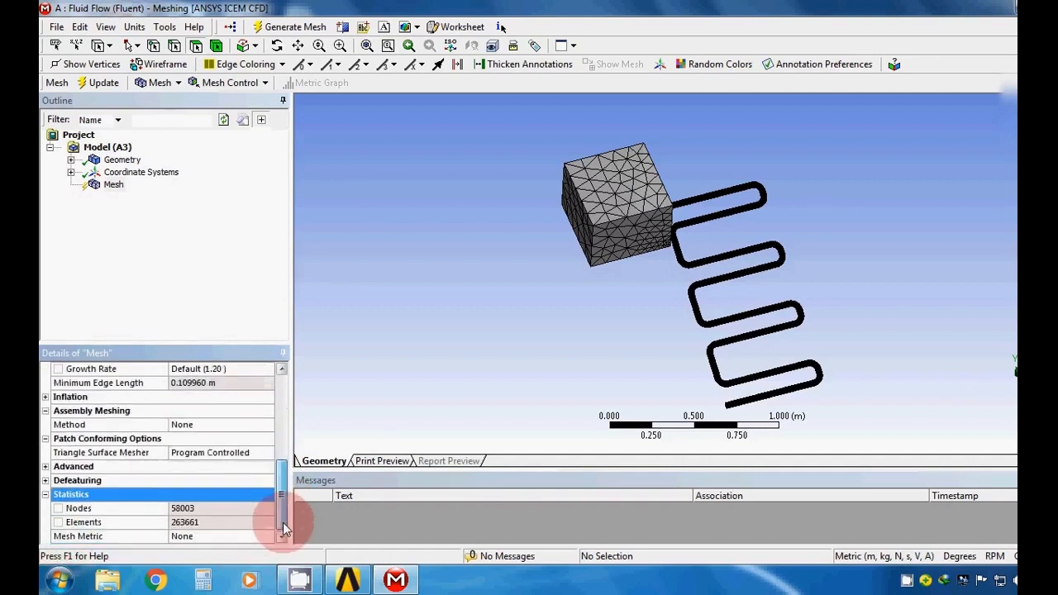
pyautogui.moveTo(283, 529); pyautogui.dragTo(285, 430)
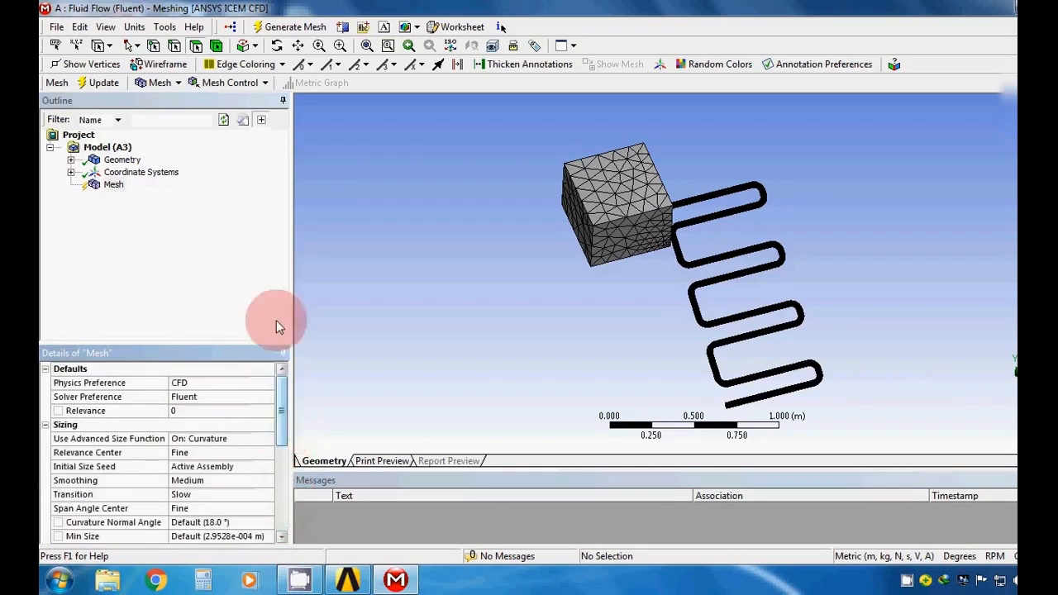
pyautogui.click(290, 32)
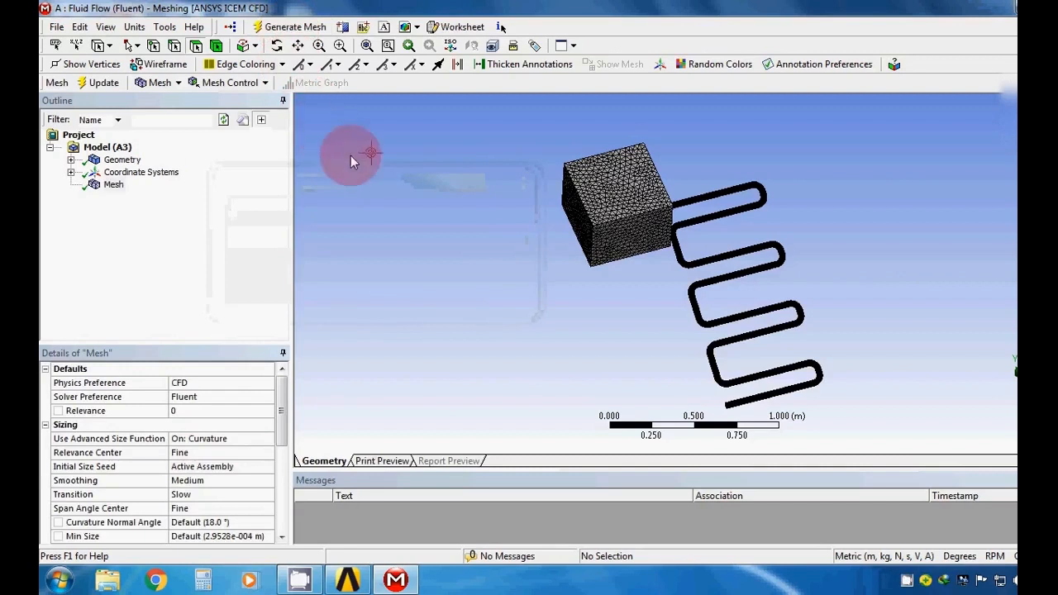
# Examine the refined mesh closely on the pipe bends and the box, and check its element count in the statistics.
pyautogui.moveTo(832, 300); pyautogui.dragTo(759, 276, button='middle')
pyautogui.scroll(10, 759, 276)
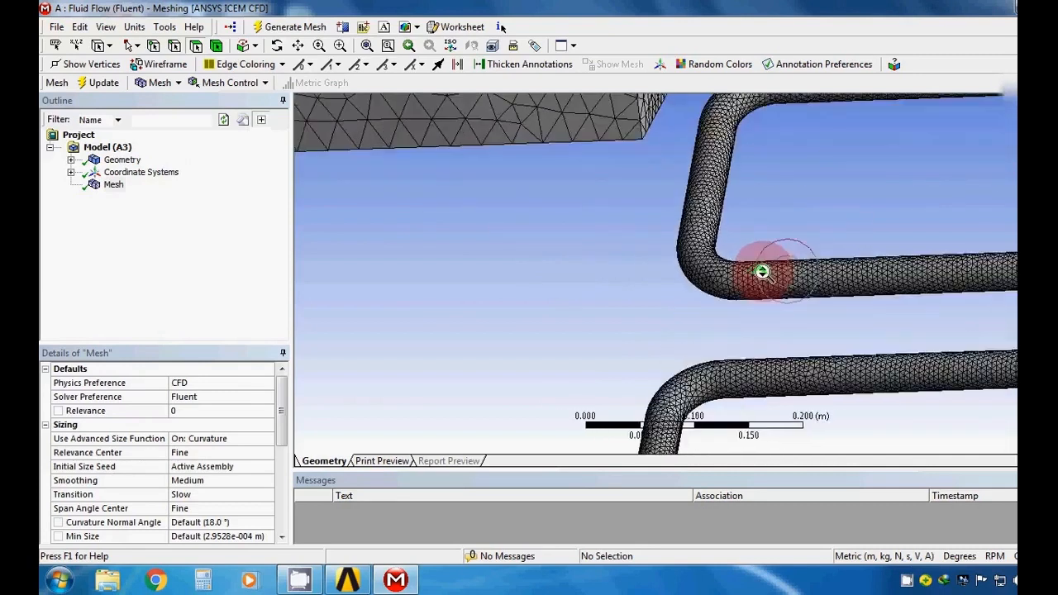
pyautogui.scroll(2, 735, 270)
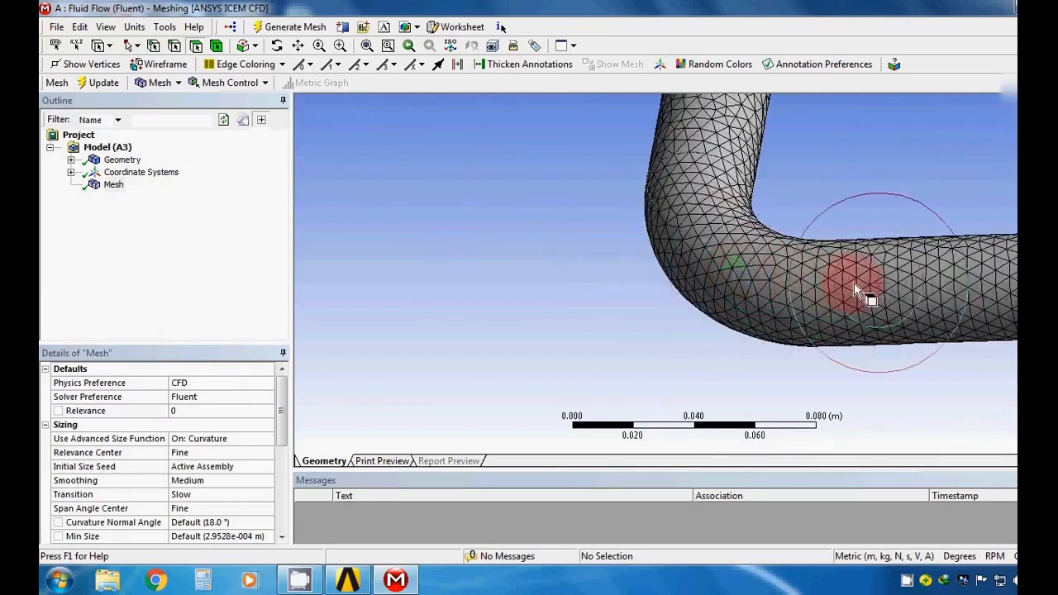
pyautogui.moveTo(742, 234); pyautogui.dragTo(769, 266, button='middle')
pyautogui.scroll(-6, 768, 264)
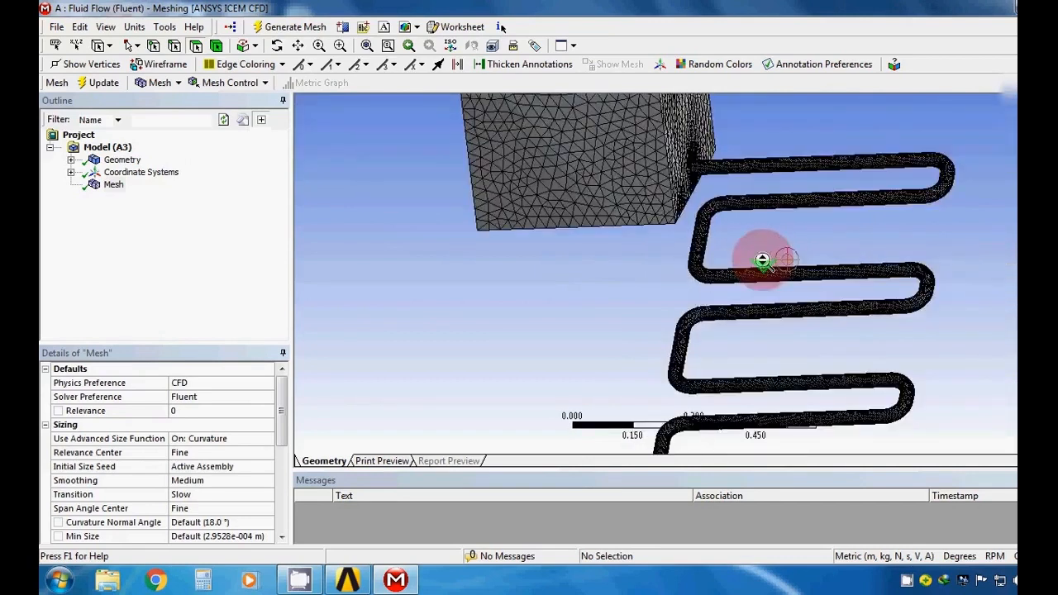
pyautogui.scroll(-1, 762, 261)
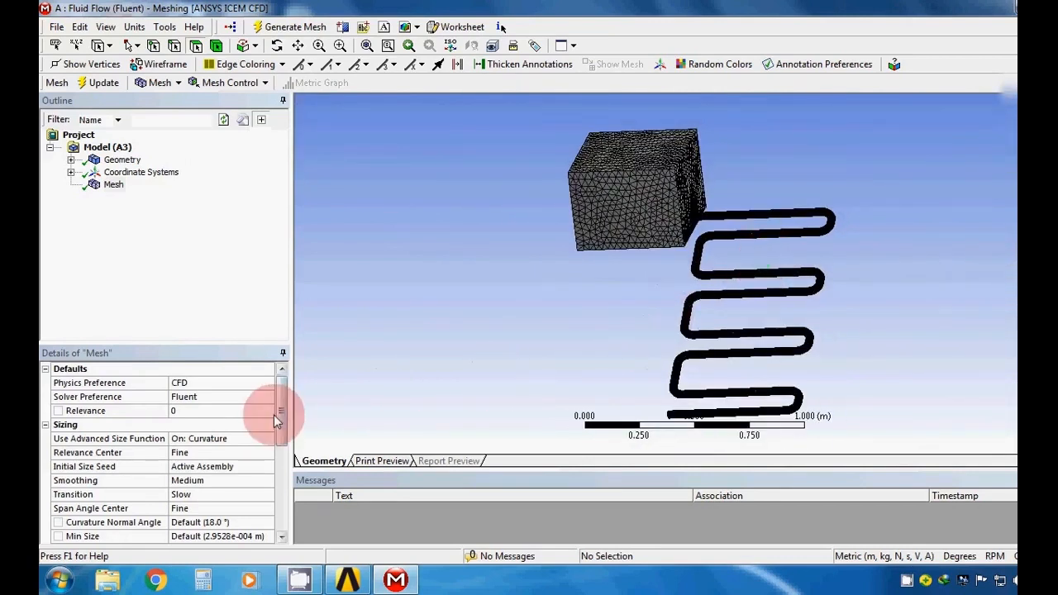
pyautogui.moveTo(279, 428); pyautogui.dragTo(166, 525)
pyautogui.click(186, 523)
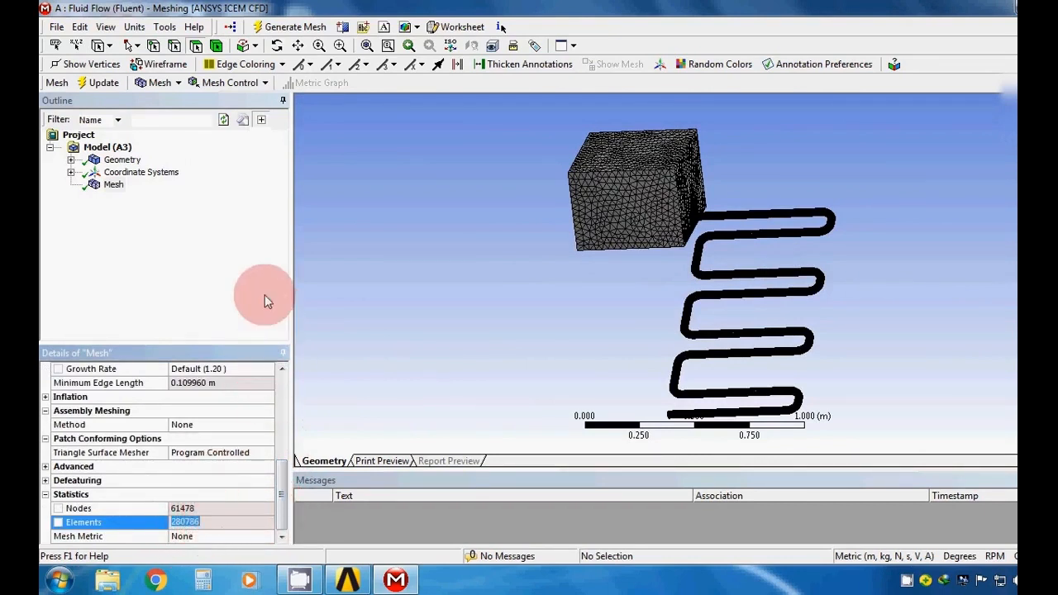
# Create a named selection called heatpipe from all the straight and bend faces of the serpentine pipe.
pyautogui.click(121, 163)
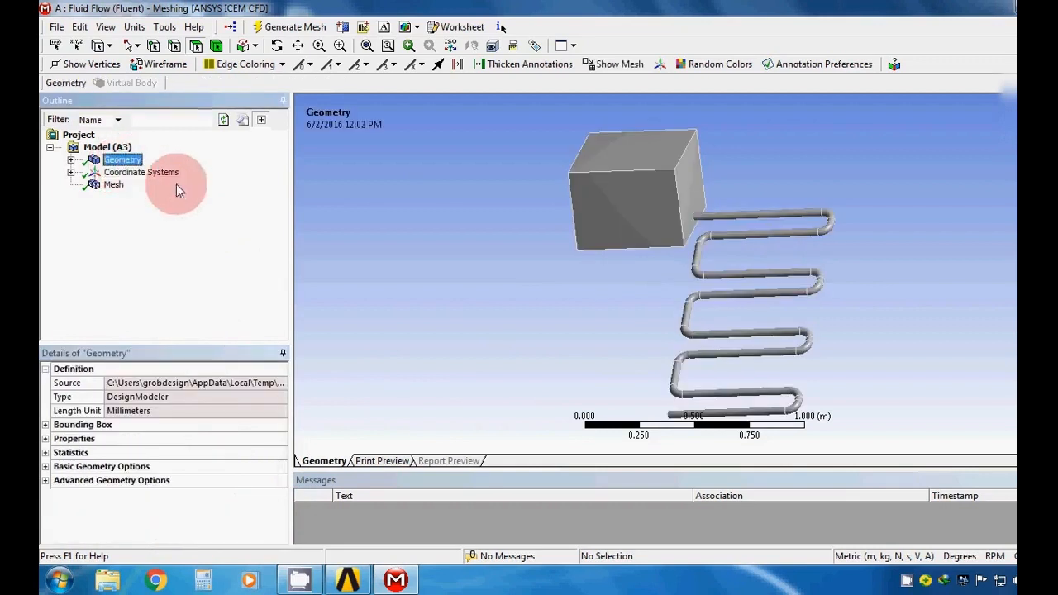
pyautogui.moveTo(431, 278)
pyautogui.mouseDown()
pyautogui.moveTo(601, 265)
pyautogui.moveTo(520, 243)
pyautogui.moveTo(423, 265)
pyautogui.mouseUp()
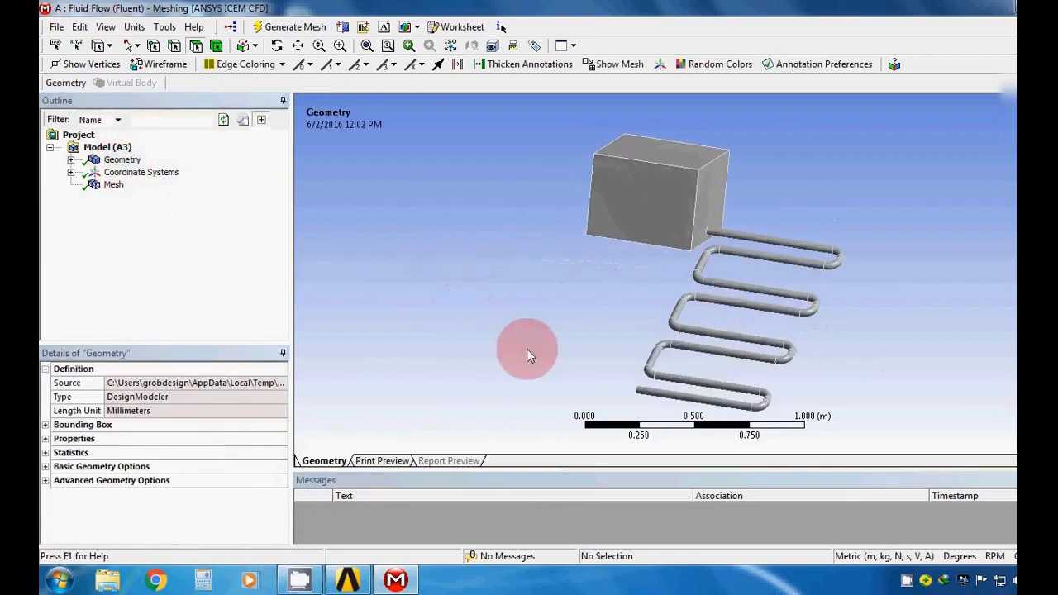
pyautogui.click(780, 242)
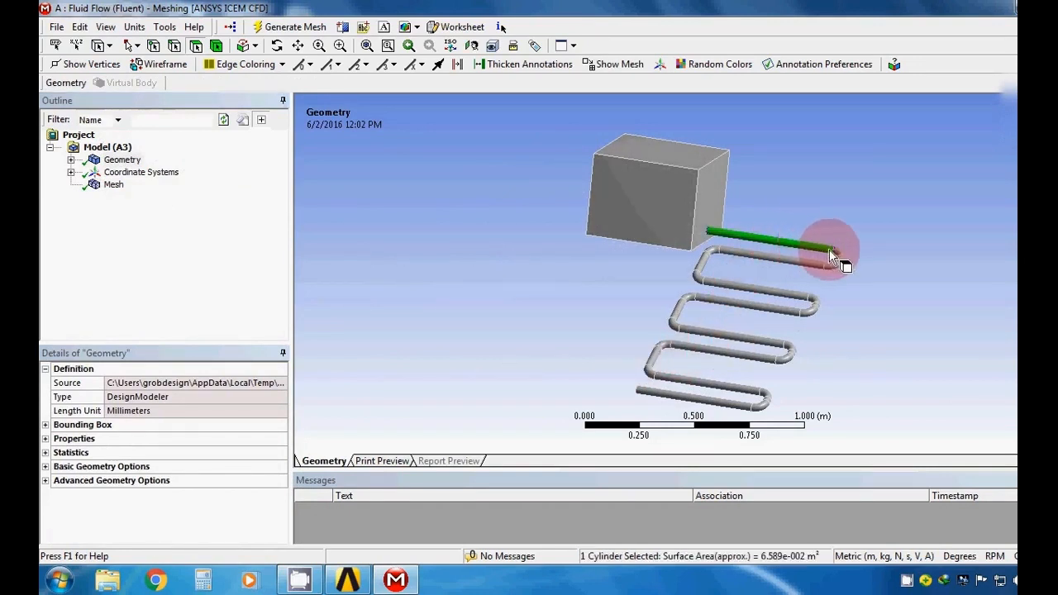
pyautogui.keyDown('ctrl'); pyautogui.click(839, 258); pyautogui.keyUp('ctrl')
pyautogui.keyDown('ctrl'); pyautogui.click(811, 266); pyautogui.keyUp('ctrl')
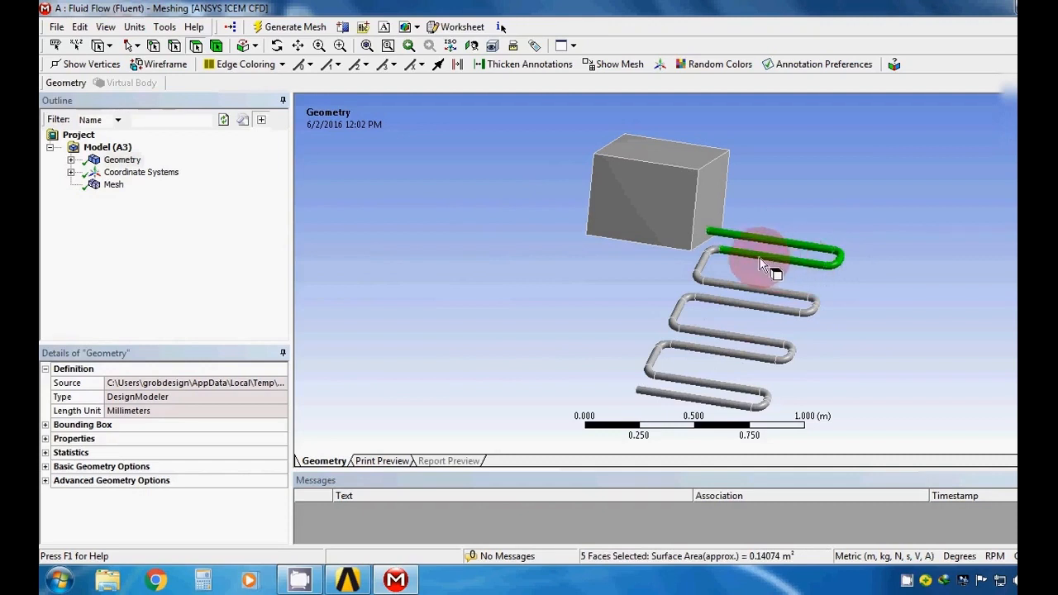
pyautogui.keyDown('ctrl'); pyautogui.click(703, 258); pyautogui.keyUp('ctrl')
pyautogui.keyDown('ctrl'); pyautogui.click(699, 277); pyautogui.keyUp('ctrl')
pyautogui.keyDown('ctrl'); pyautogui.click(750, 289); pyautogui.keyUp('ctrl')
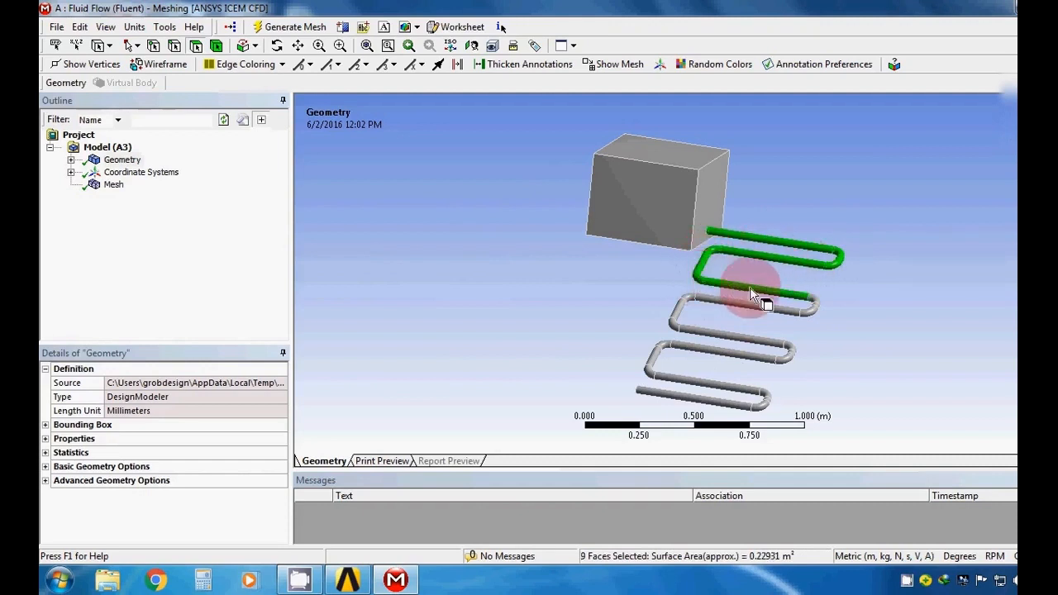
pyautogui.keyDown('ctrl'); pyautogui.click(810, 301); pyautogui.keyUp('ctrl')
pyautogui.keyDown('ctrl'); pyautogui.click(786, 313); pyautogui.keyUp('ctrl')
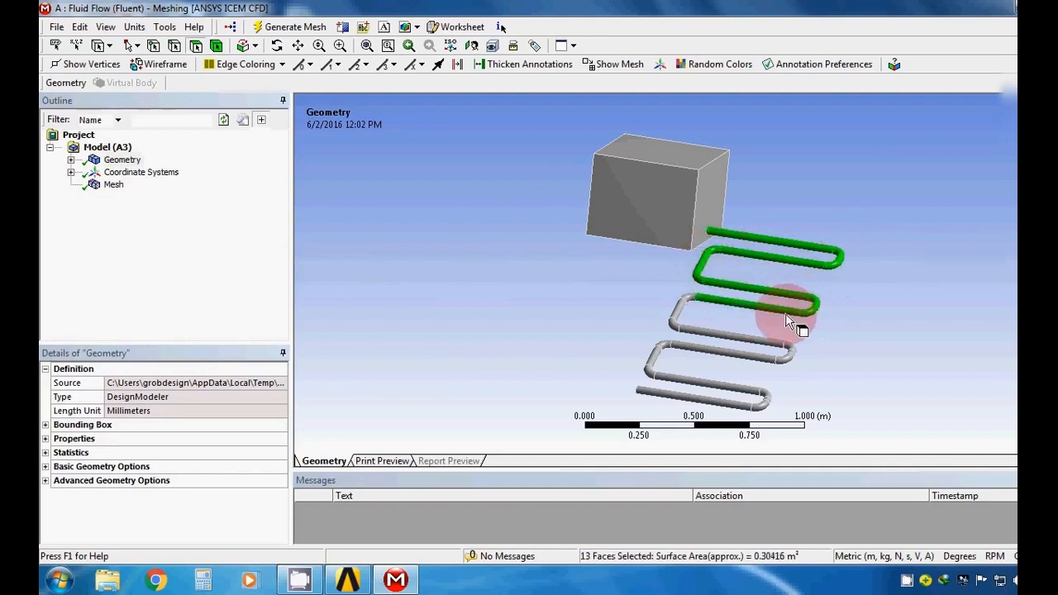
pyautogui.keyDown('ctrl'); pyautogui.click(691, 303); pyautogui.keyUp('ctrl')
pyautogui.keyDown('ctrl'); pyautogui.click(674, 323); pyautogui.keyUp('ctrl')
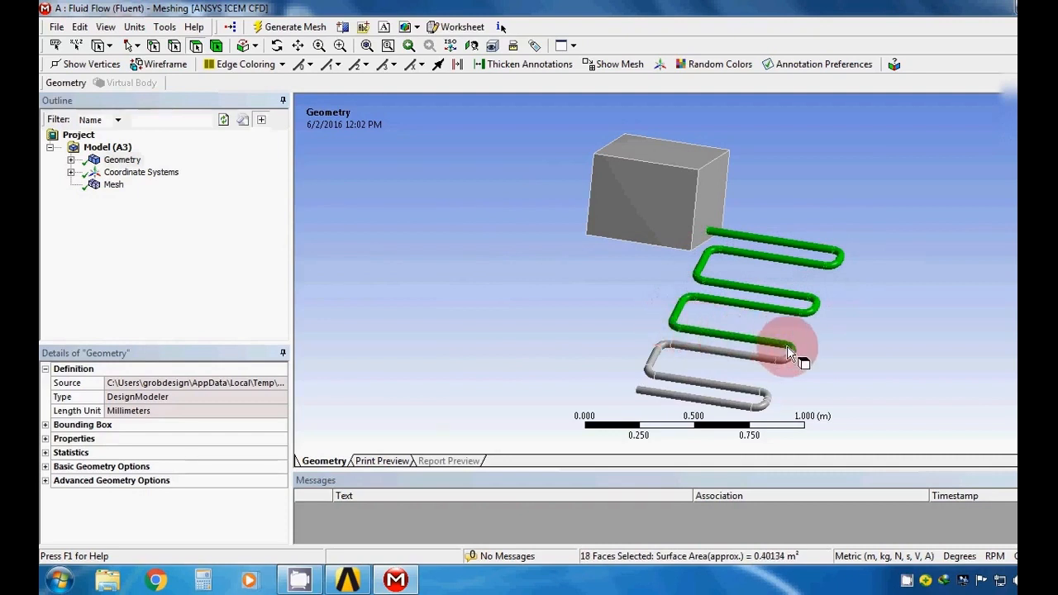
pyautogui.keyDown('ctrl'); pyautogui.click(796, 357); pyautogui.keyUp('ctrl')
pyautogui.keyDown('ctrl'); pyautogui.click(747, 354); pyautogui.keyUp('ctrl')
pyautogui.keyDown('ctrl'); pyautogui.click(683, 354); pyautogui.keyUp('ctrl')
pyautogui.keyDown('ctrl'); pyautogui.click(659, 353); pyautogui.keyUp('ctrl')
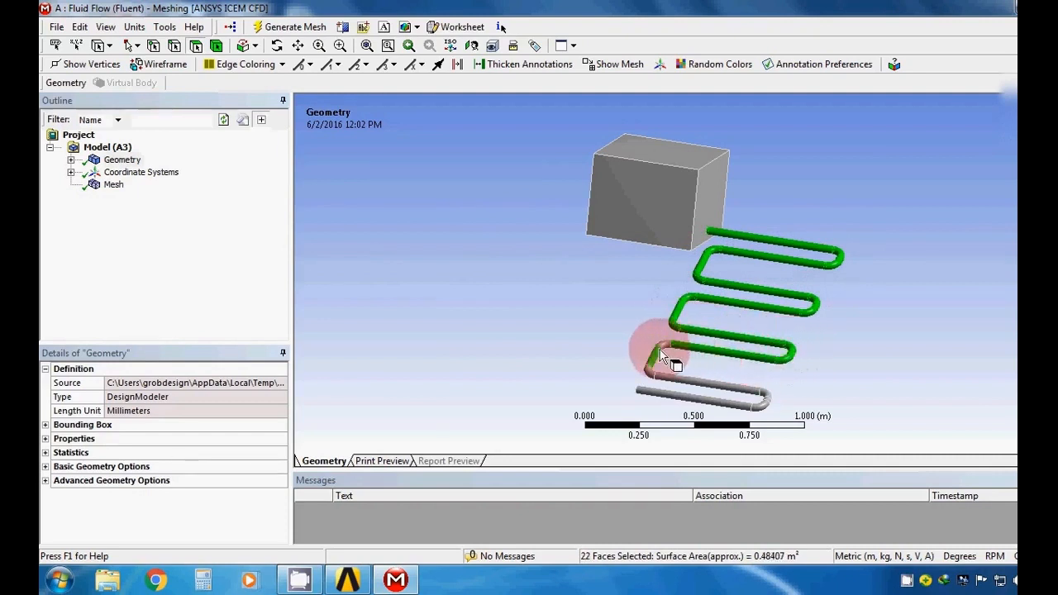
pyautogui.keyDown('ctrl'); pyautogui.click(664, 352); pyautogui.keyUp('ctrl')
pyautogui.keyDown('ctrl'); pyautogui.click(695, 387); pyautogui.keyUp('ctrl')
pyautogui.keyDown('ctrl'); pyautogui.click(744, 397); pyautogui.keyUp('ctrl')
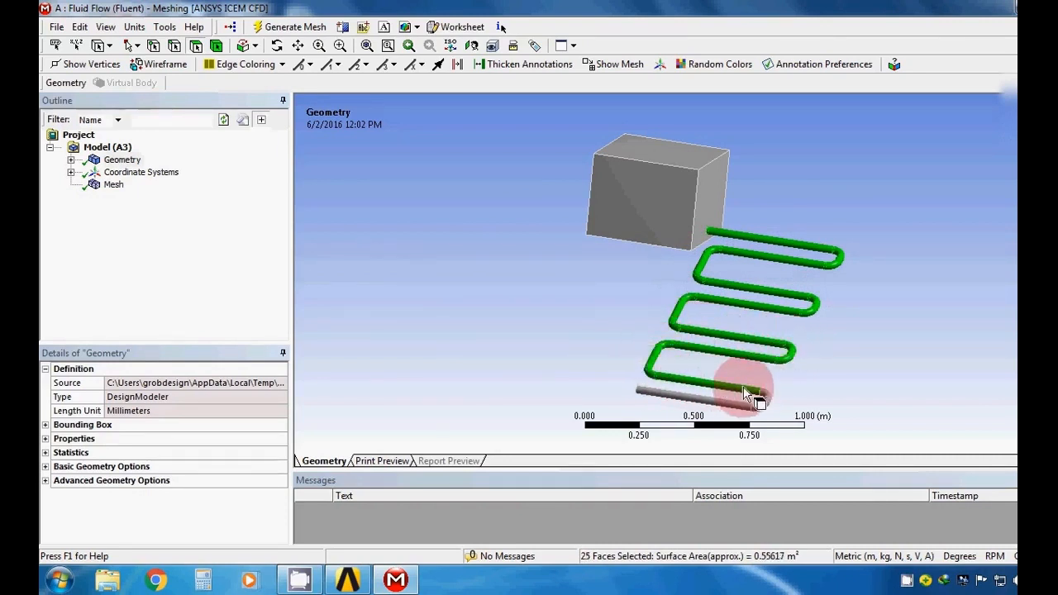
pyautogui.keyDown('ctrl'); pyautogui.click(766, 402); pyautogui.keyUp('ctrl')
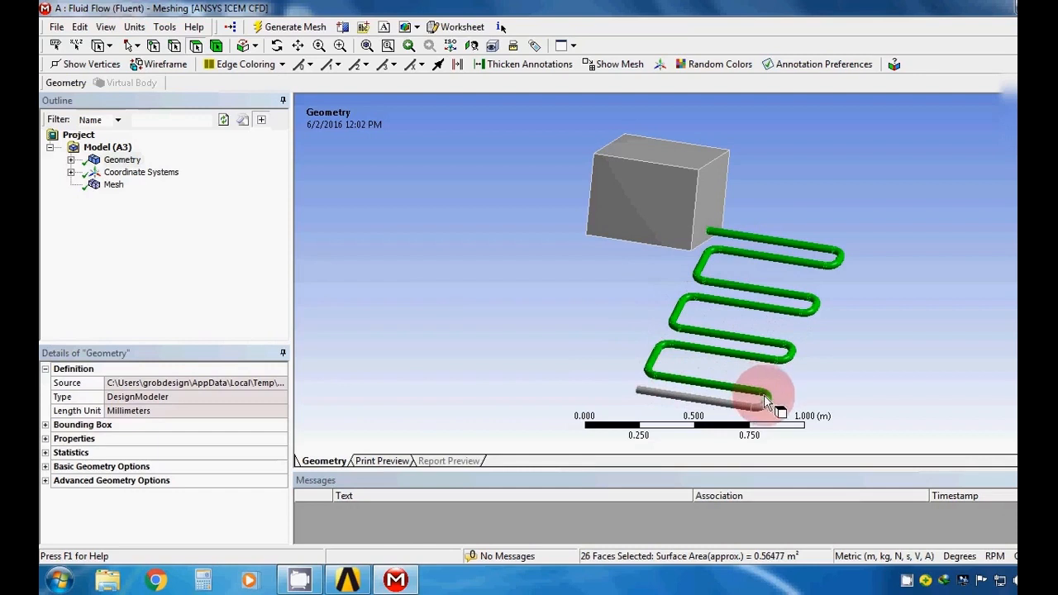
pyautogui.rightClick(713, 406)
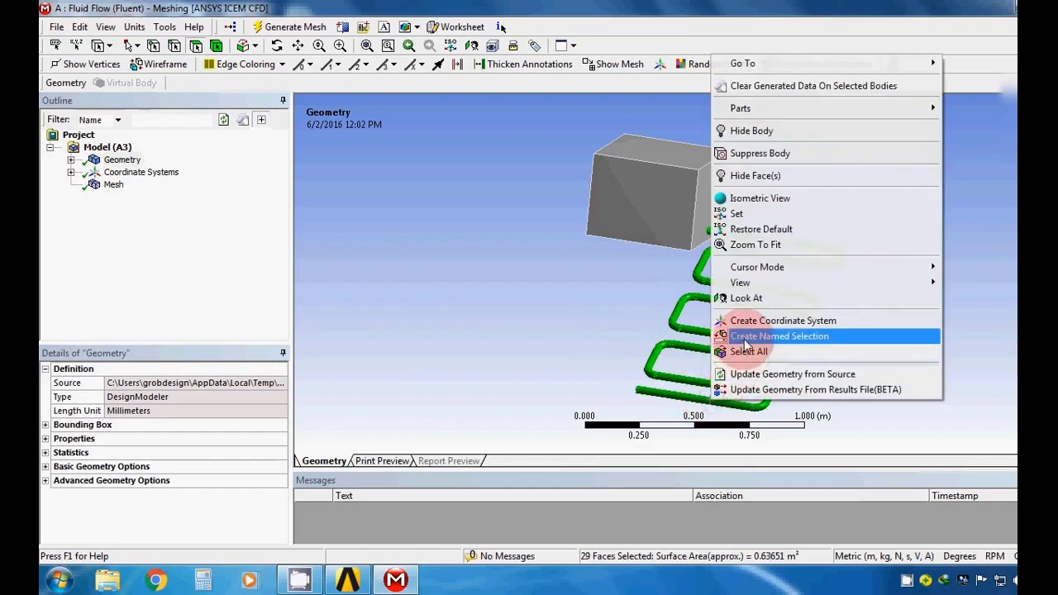
pyautogui.click(795, 336)
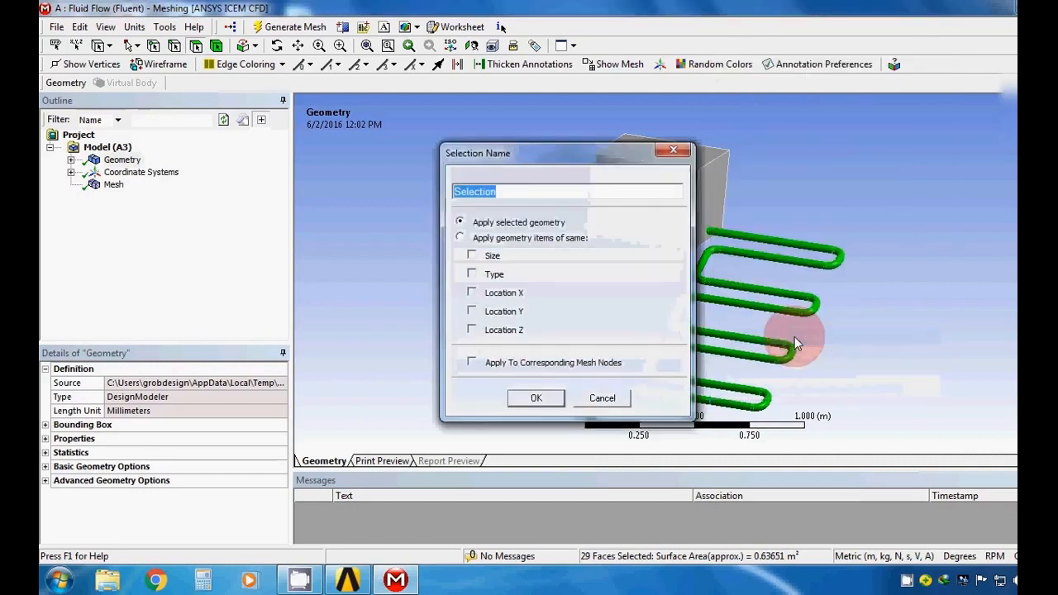
pyautogui.write('heatpipe')
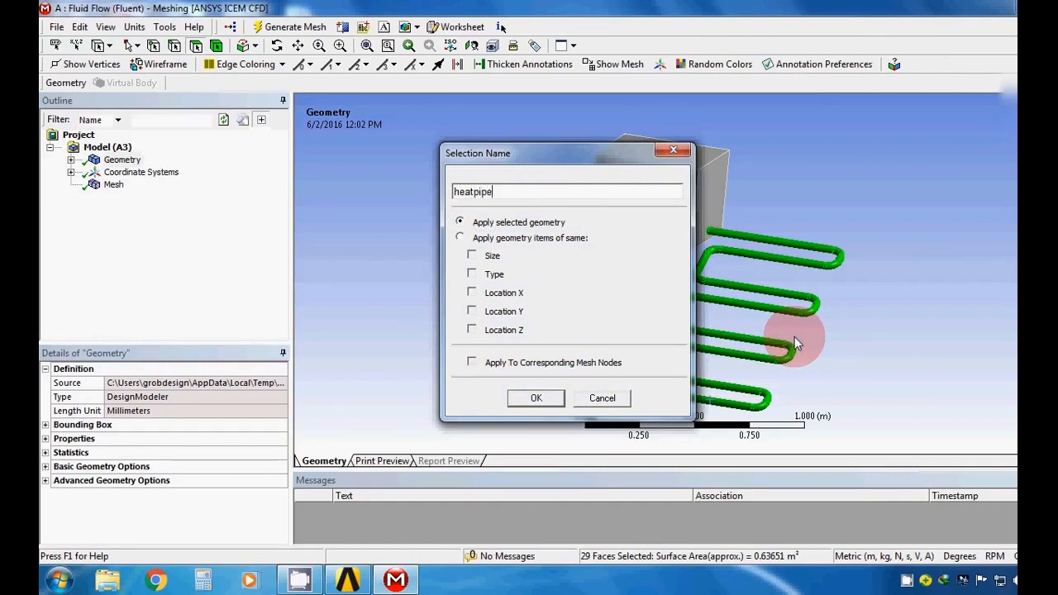
pyautogui.click(557, 397)
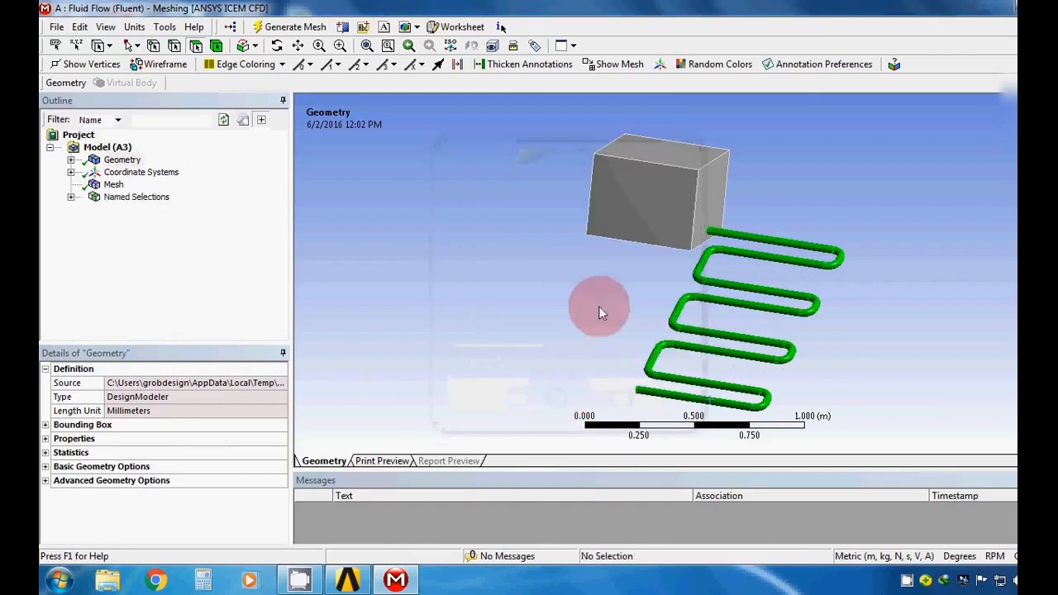
# Create a named selection called tank from all six outer faces of the box.
pyautogui.click(647, 223)
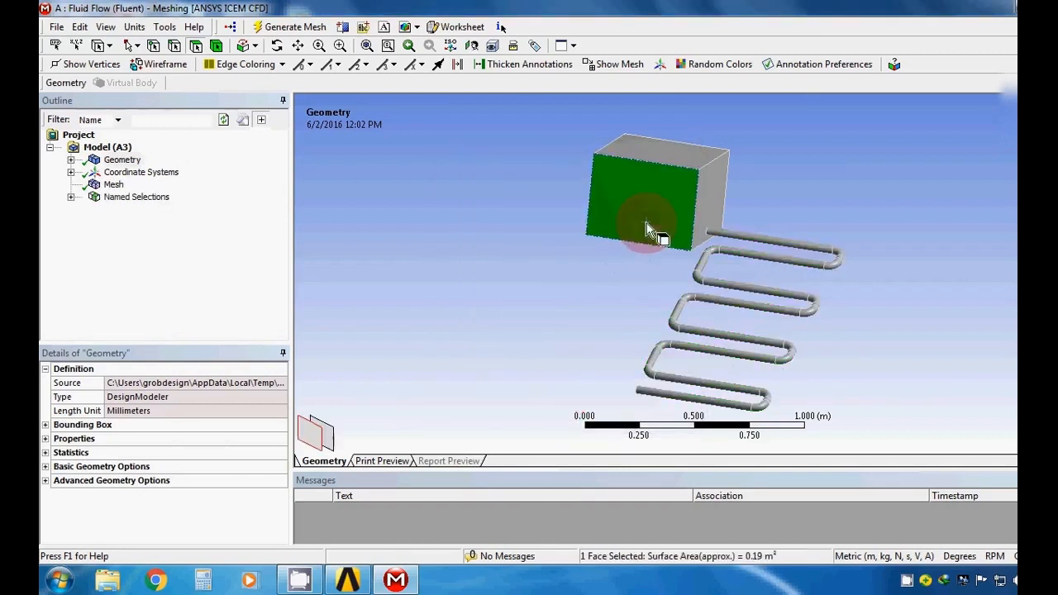
pyautogui.keyDown('ctrl'); pyautogui.click(702, 212); pyautogui.keyUp('ctrl')
pyautogui.keyDown('ctrl'); pyautogui.click(691, 162); pyautogui.keyUp('ctrl')
pyautogui.moveTo(677, 191); pyautogui.dragTo(757, 209, button='middle')
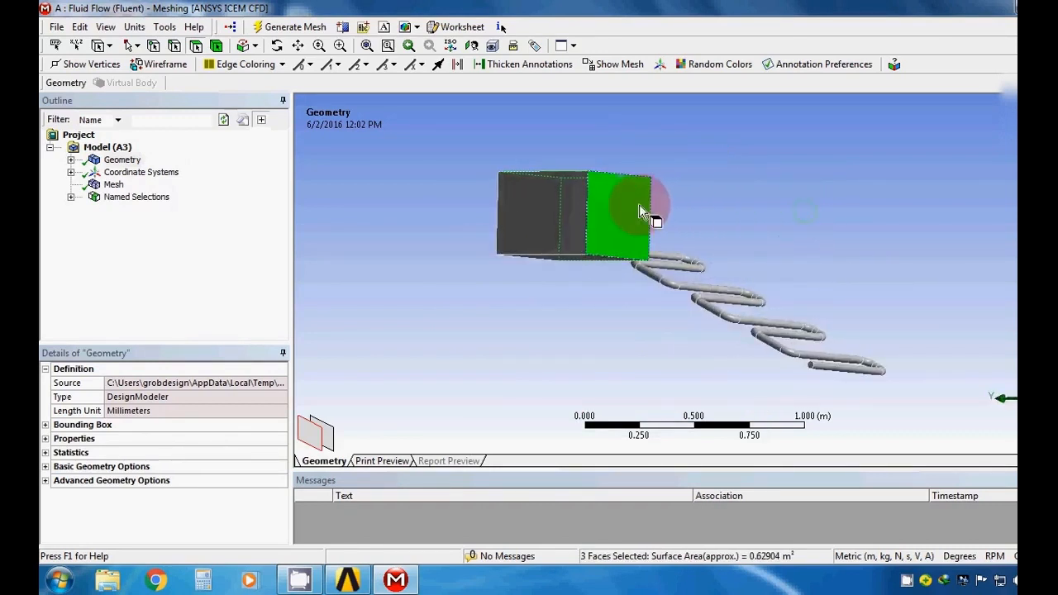
pyautogui.keyDown('ctrl'); pyautogui.click(579, 213); pyautogui.keyUp('ctrl')
pyautogui.moveTo(578, 213); pyautogui.dragTo(617, 177, button='middle')
pyautogui.keyDown('ctrl'); pyautogui.click(578, 237); pyautogui.keyUp('ctrl')
pyautogui.moveTo(578, 237); pyautogui.dragTo(778, 189, button='middle')
pyautogui.keyDown('ctrl'); pyautogui.click(709, 276); pyautogui.keyUp('ctrl')
pyautogui.moveTo(709, 276); pyautogui.dragTo(598, 288, button='middle')
pyautogui.rightClick(601, 229)
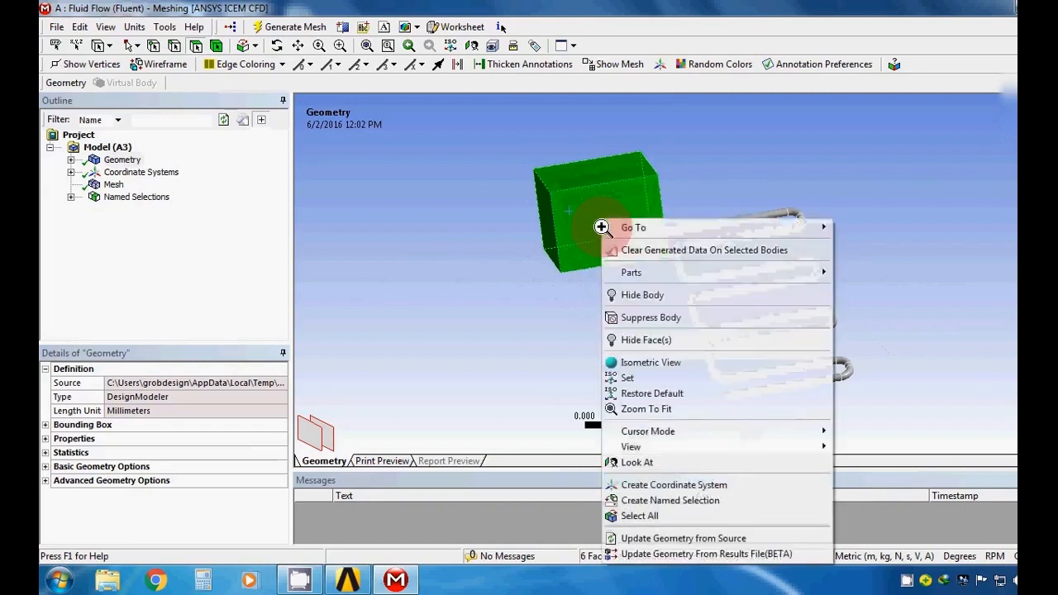
pyautogui.click(656, 501)
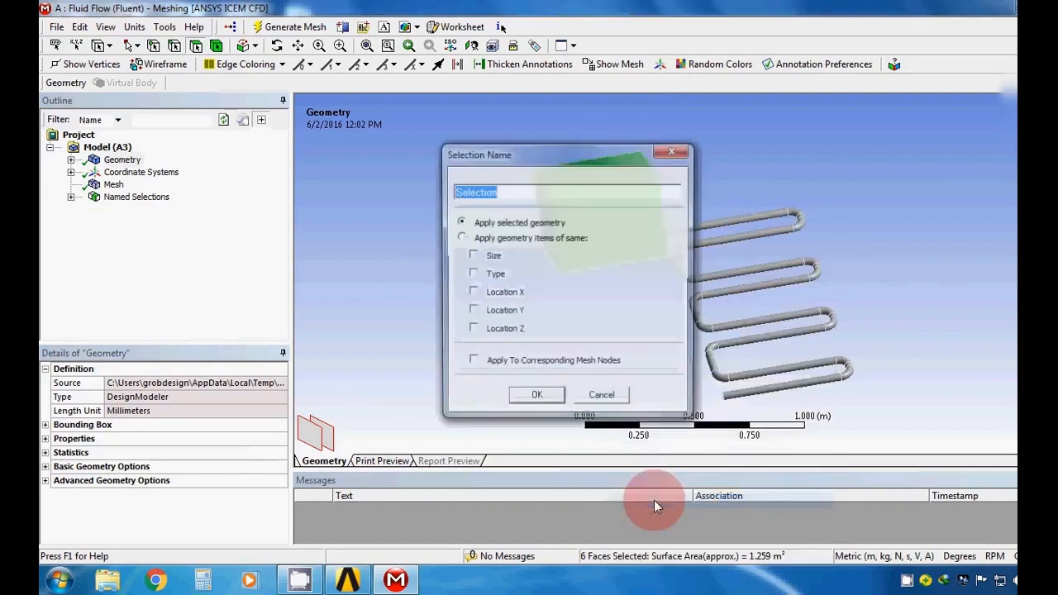
pyautogui.write('t')
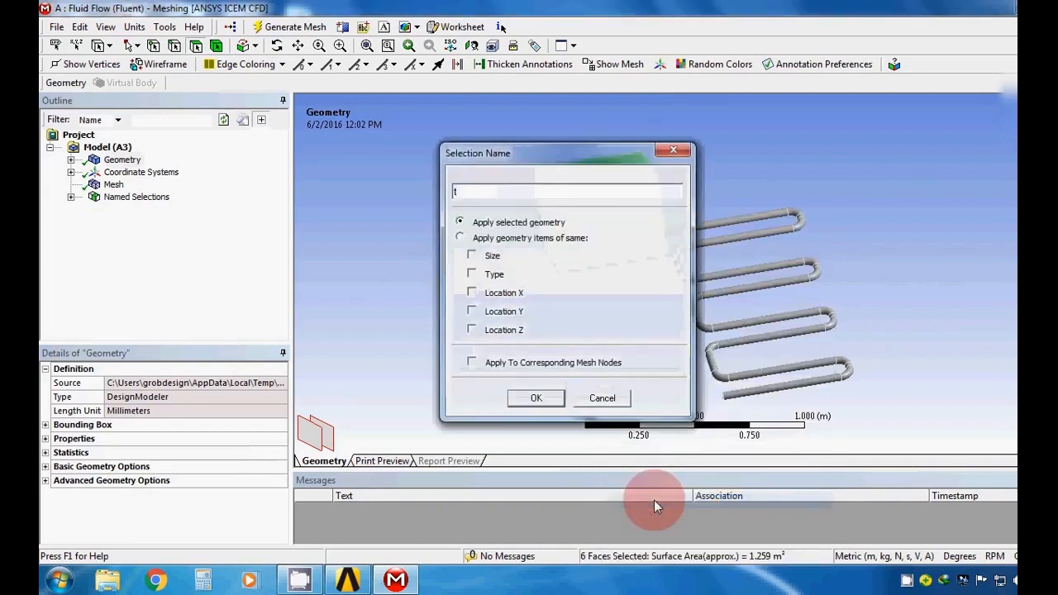
pyautogui.write('ank')
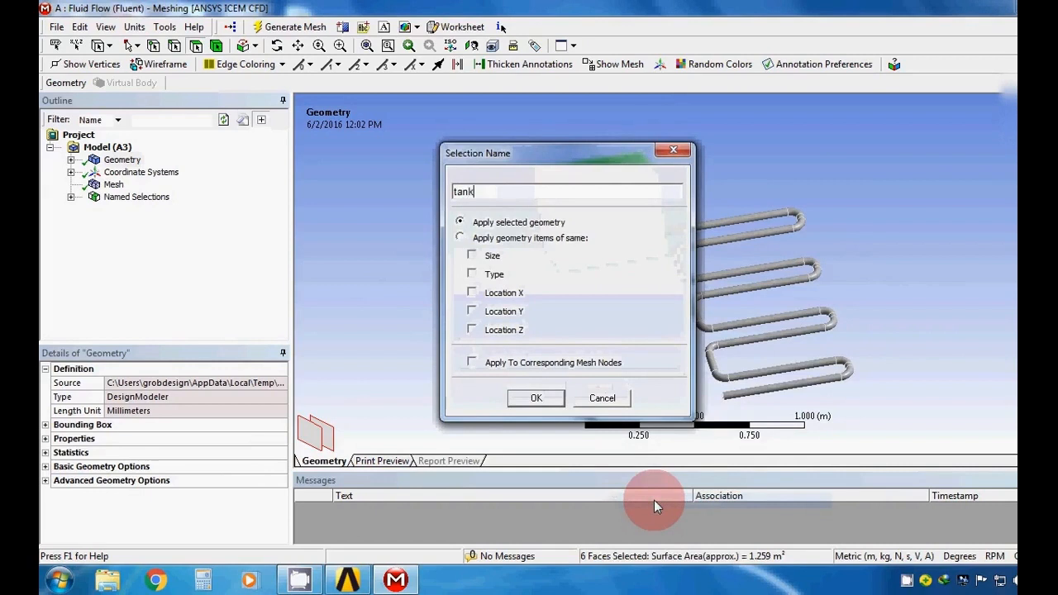
pyautogui.click(539, 404)
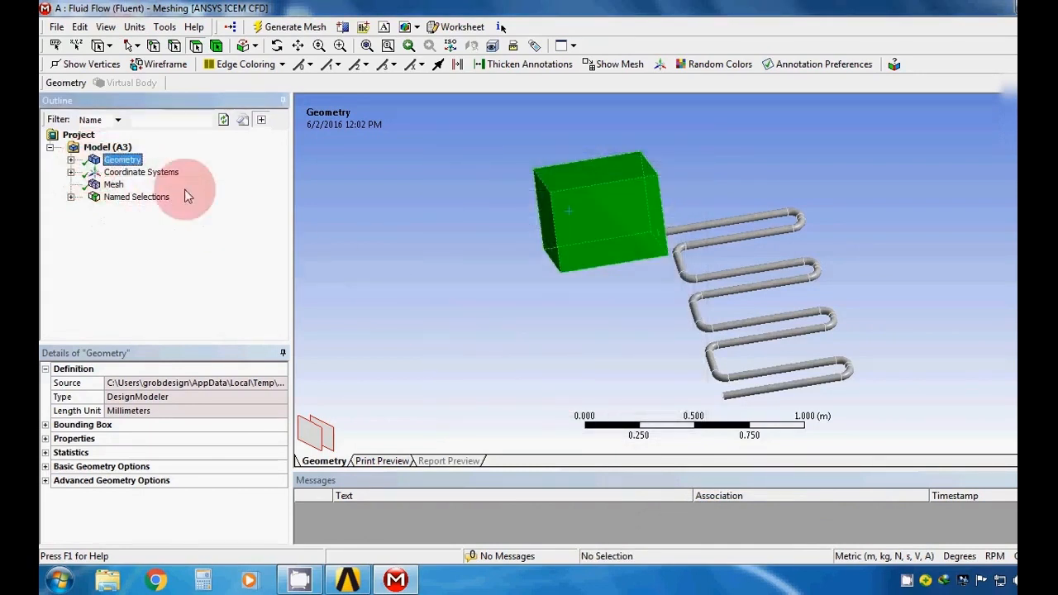
# Check the faces covered by the heatpipe and tank named selections, and update the mesh.
pyautogui.click(398, 239)
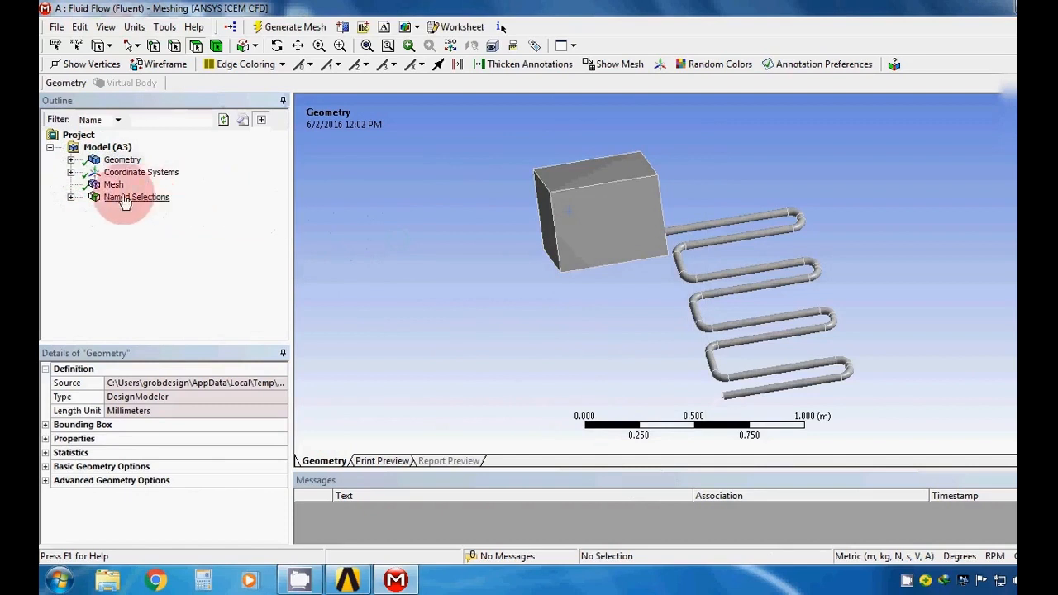
pyautogui.click(71, 196)
pyautogui.click(137, 209)
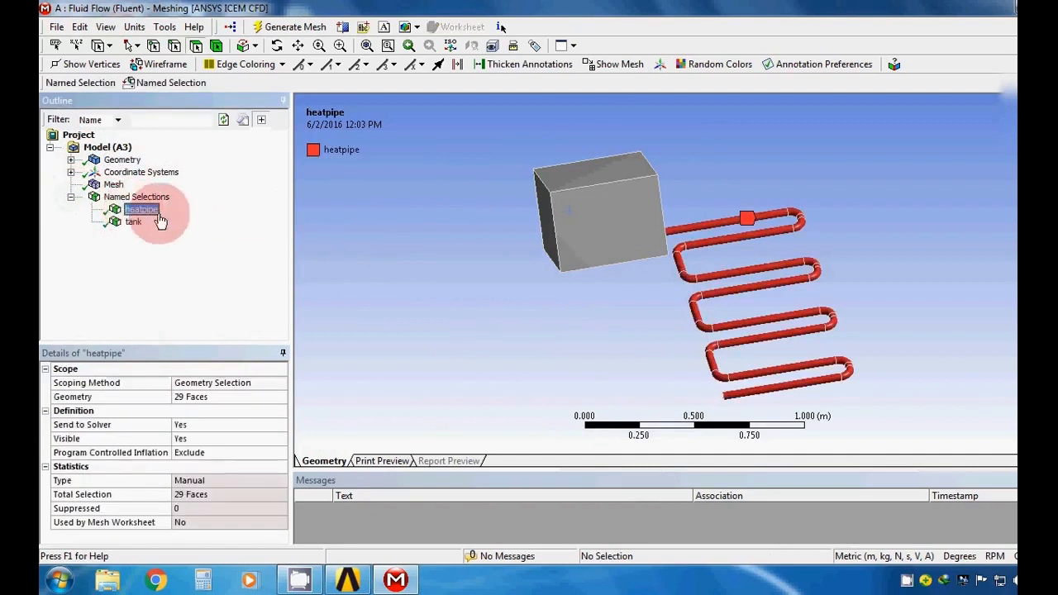
pyautogui.moveTo(671, 293); pyautogui.dragTo(636, 288, button='middle')
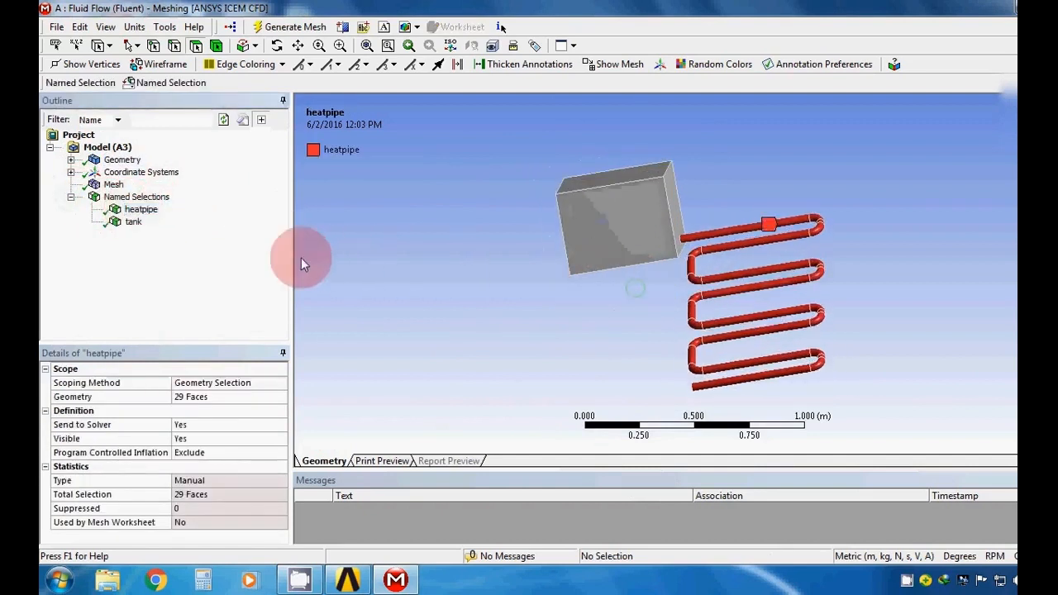
pyautogui.click(133, 222)
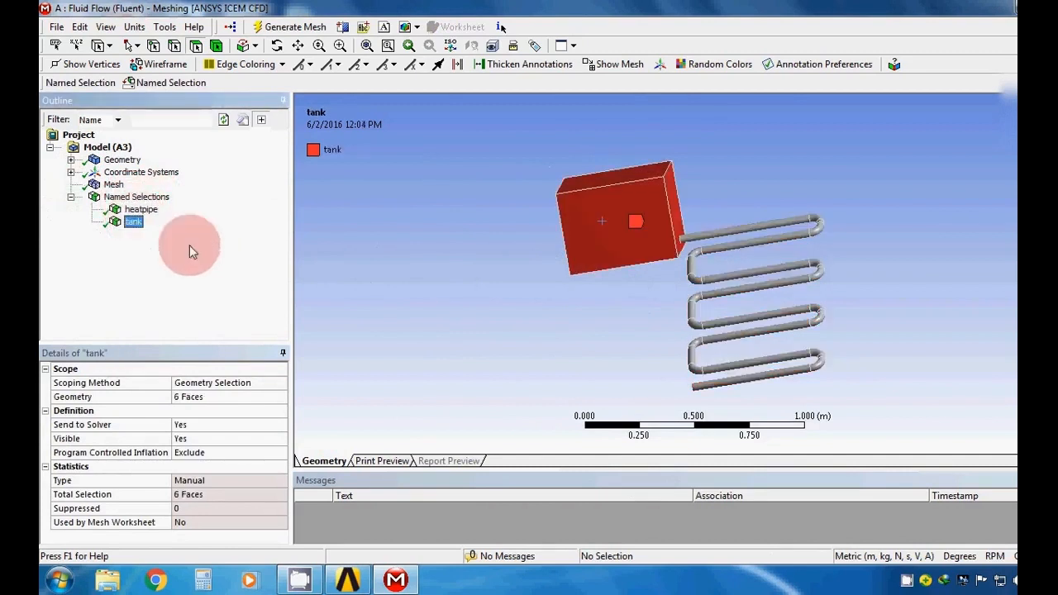
pyautogui.moveTo(638, 334); pyautogui.dragTo(644, 309, button='middle')
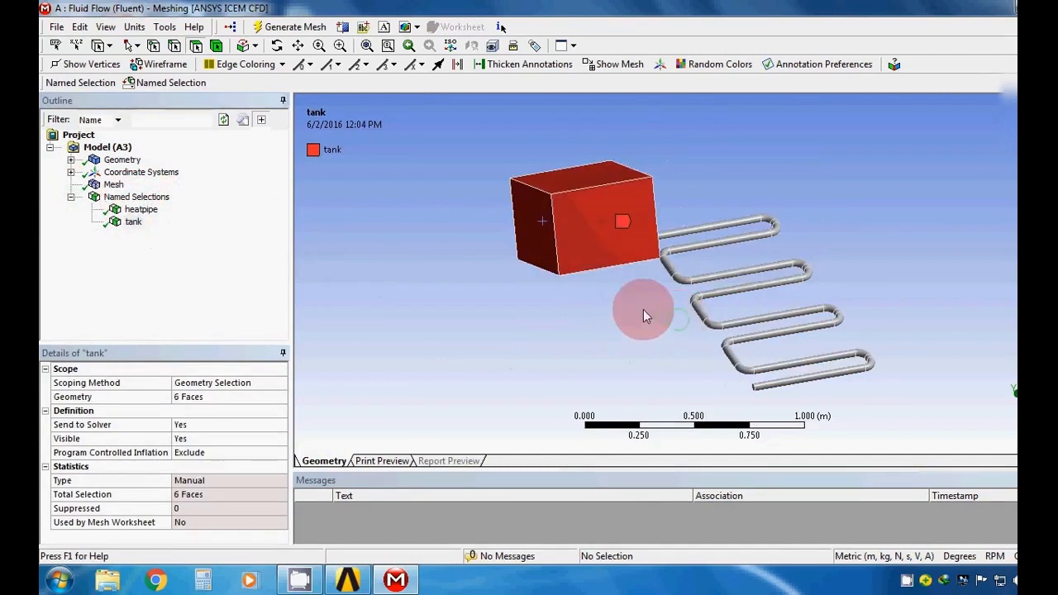
pyautogui.click(113, 185)
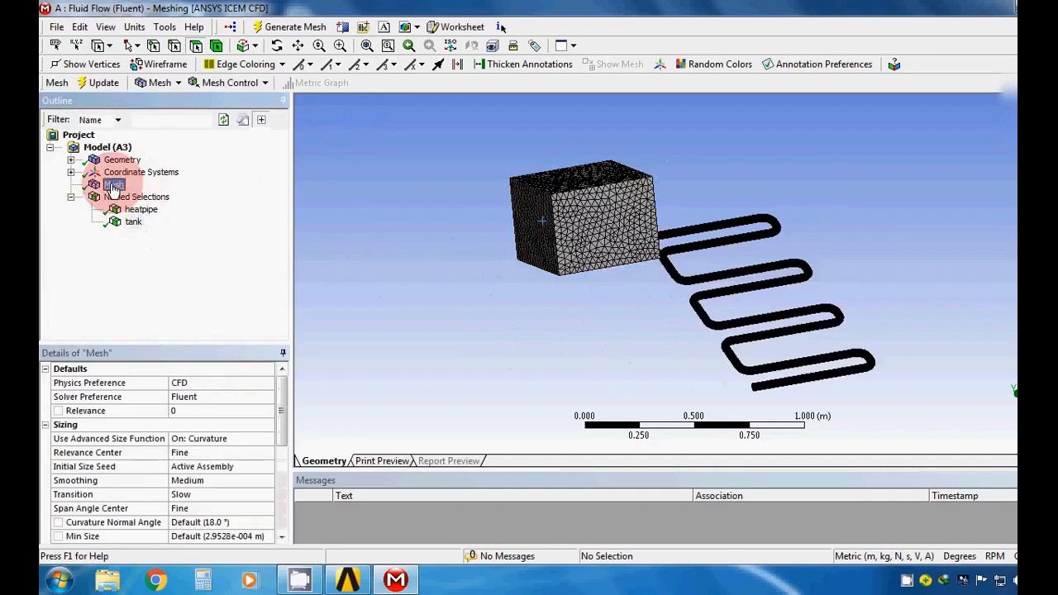
pyautogui.click(104, 84)
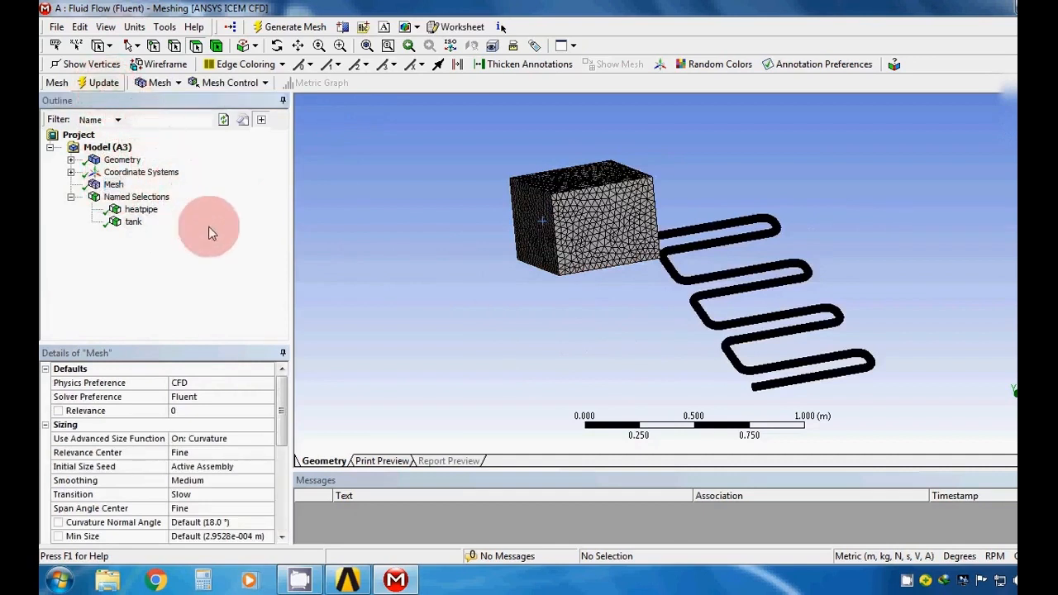